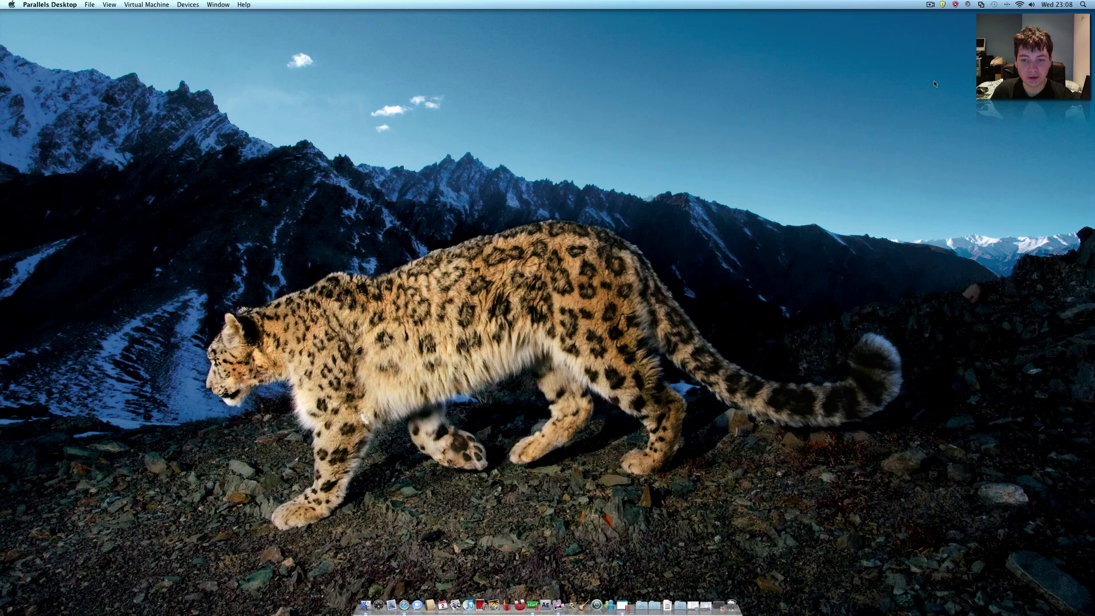
Switch to the 3ds Max window and maximize it to fill the screen
left_click(933, 81)
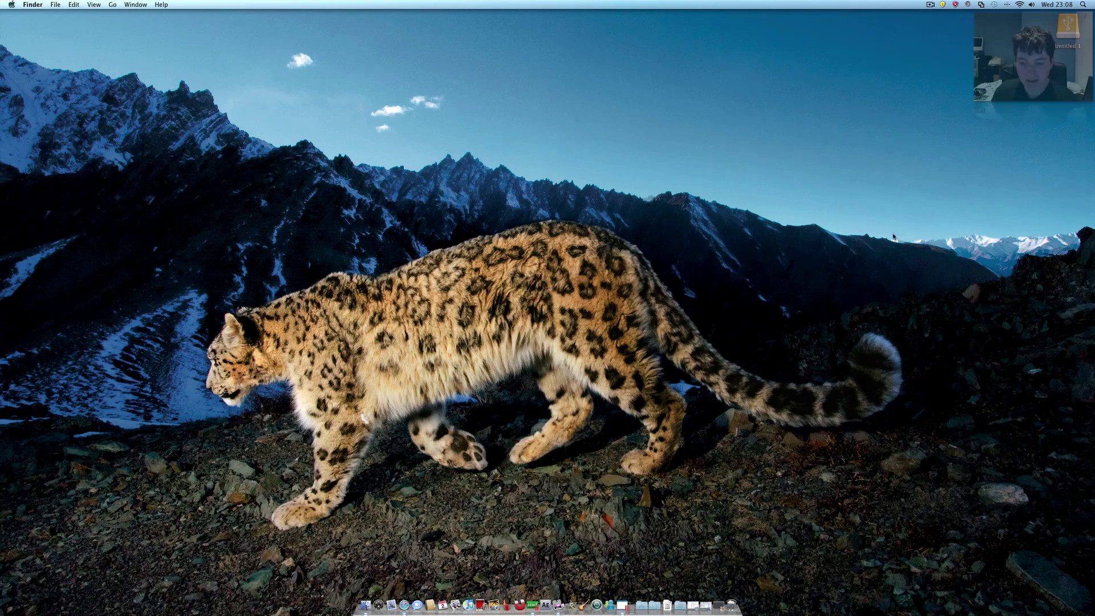
left_click(719, 606)
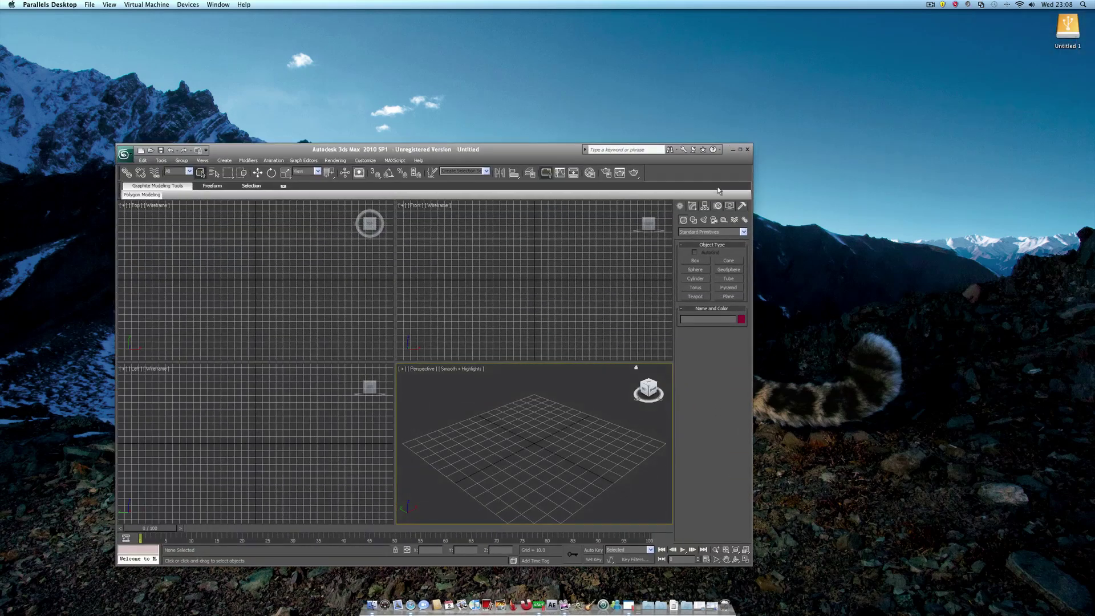
left_click_drag(516, 149, 525, 93)
left_click(748, 93)
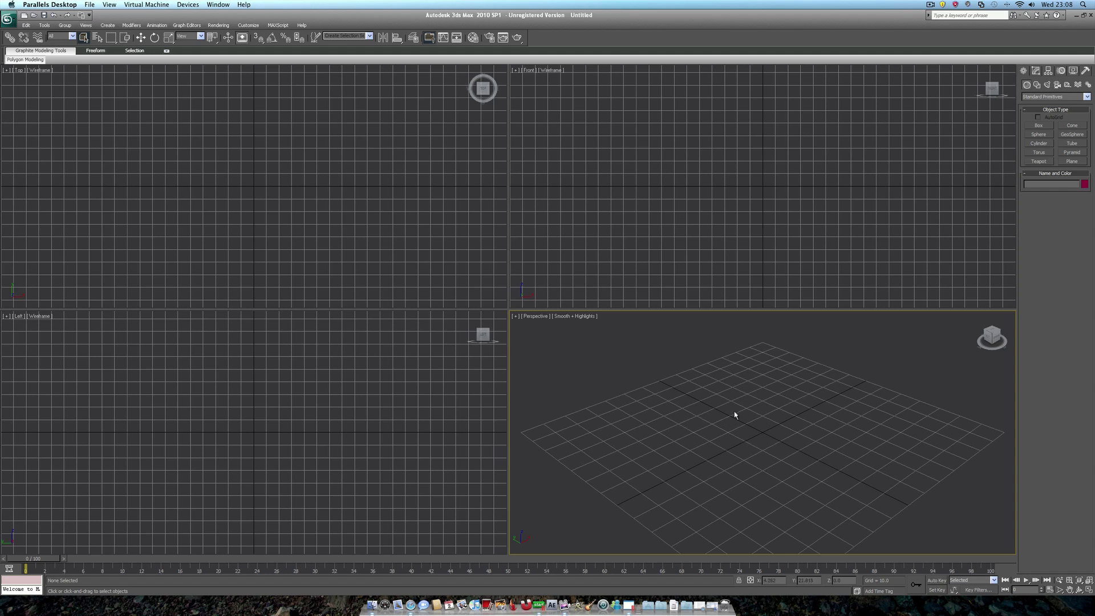
Create a plane about 200 by 202 units on the ground grid in the Perspective view
scroll(735, 412, "down", 6)
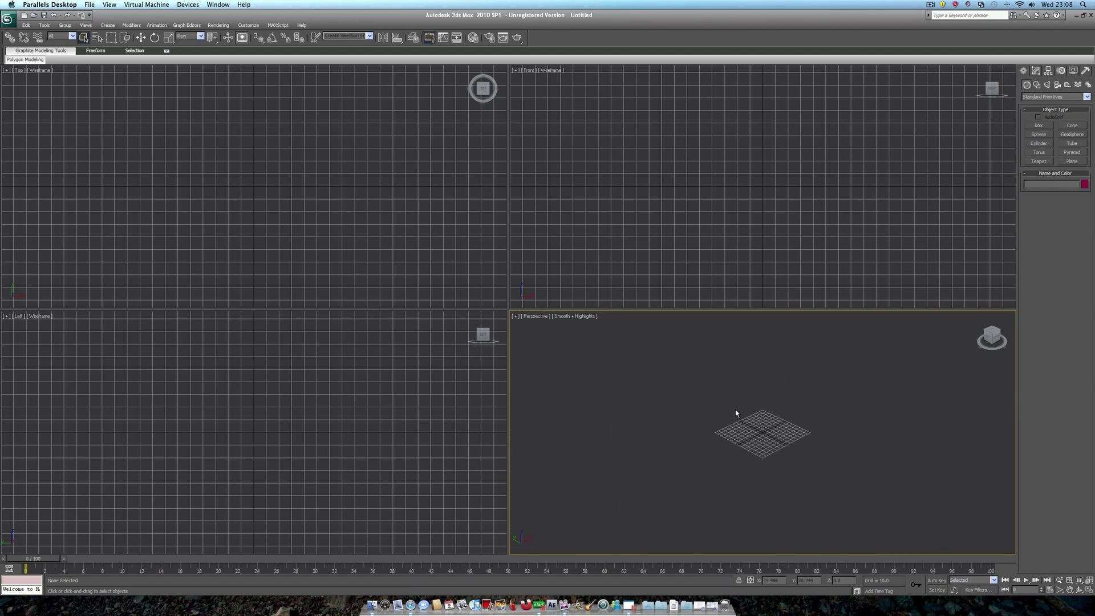
scroll(734, 409, "up", 4)
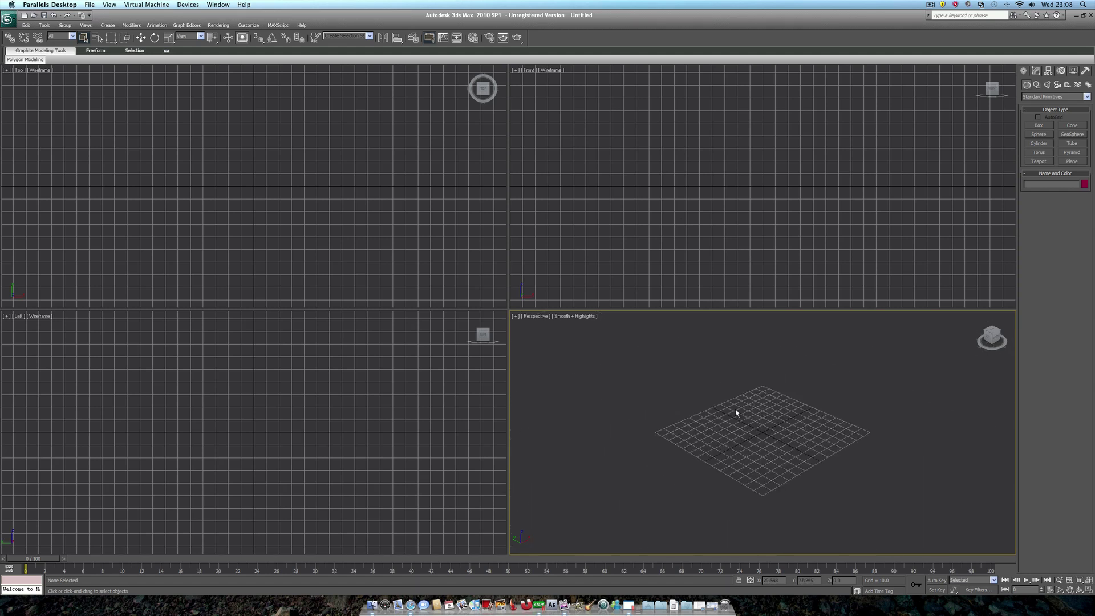
left_click(1072, 163)
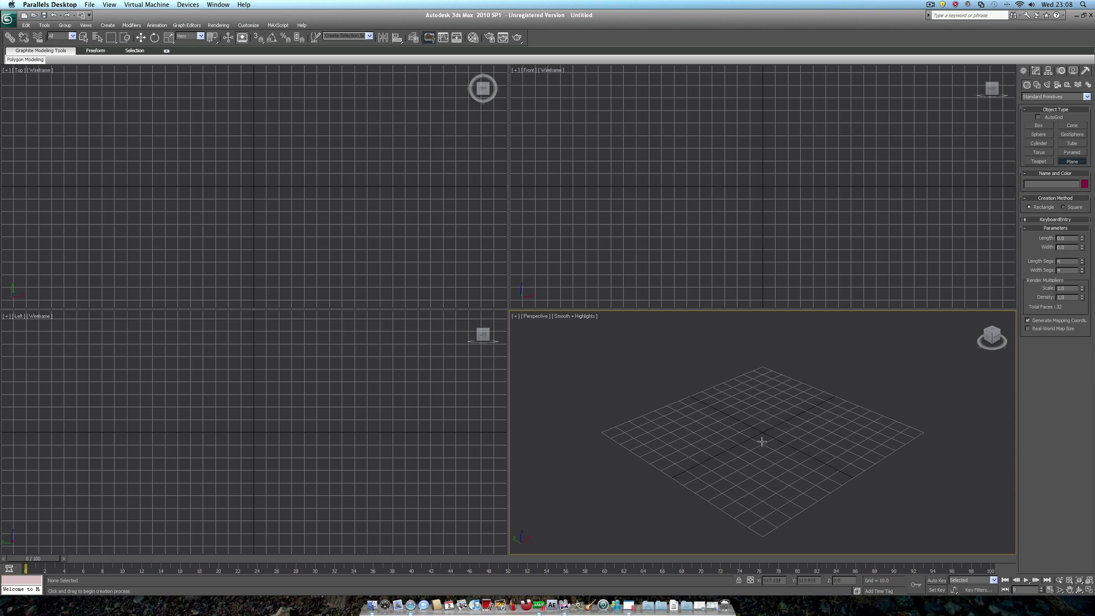
left_click_drag(761, 441, 787, 562)
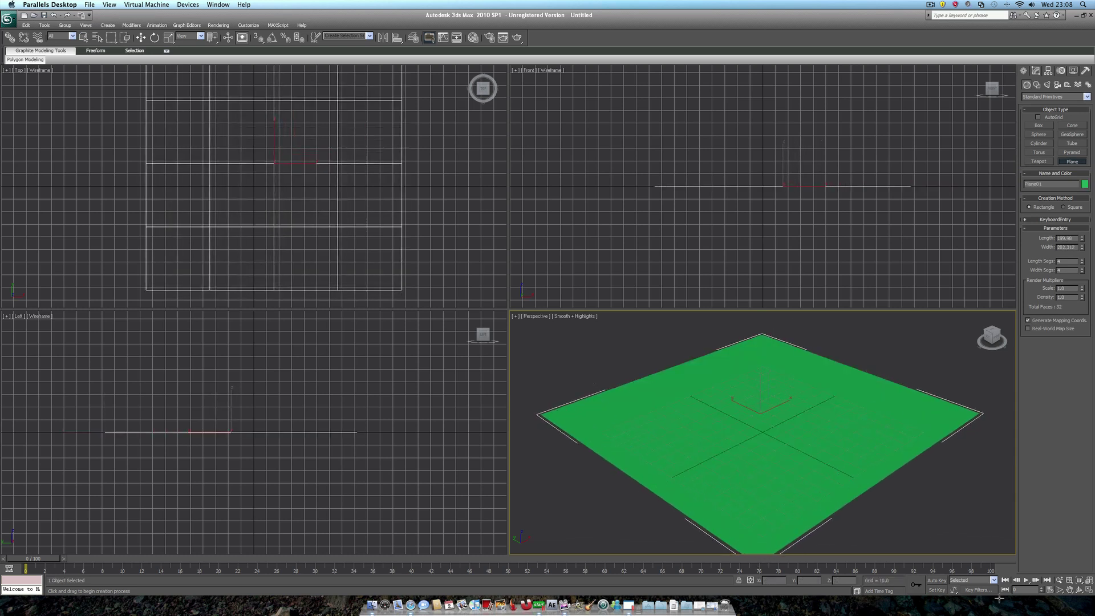
Create a box about 32 by 29 units and 22 units high on the rear part of the plane
left_click(1080, 590)
mouse_move(778, 451)
left_mouse_down()
mouse_move(752, 435)
mouse_move(770, 451)
left_mouse_up()
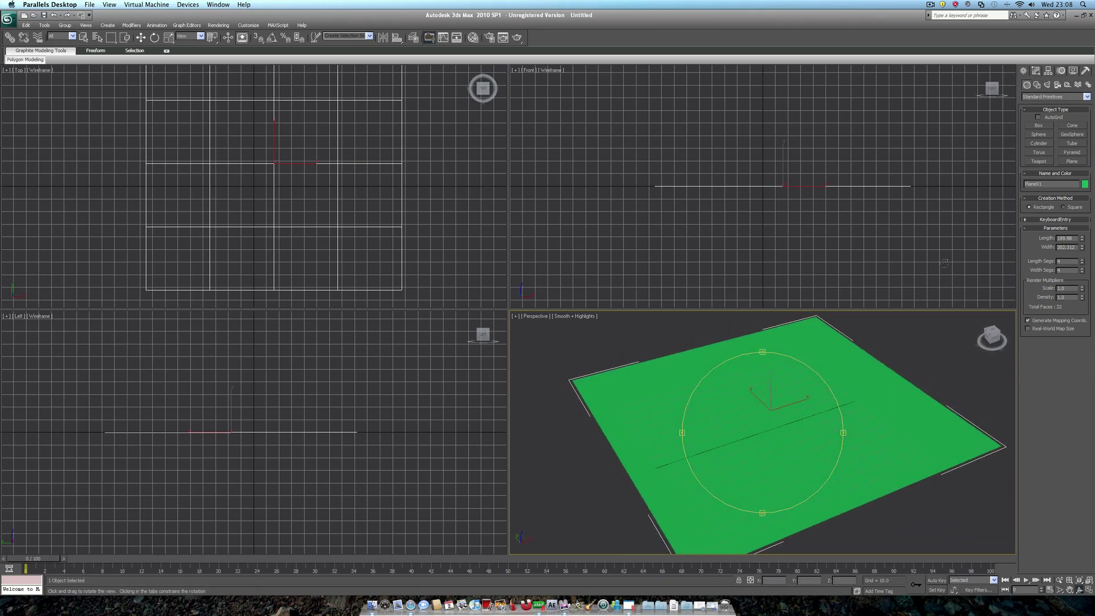
left_click(1039, 126)
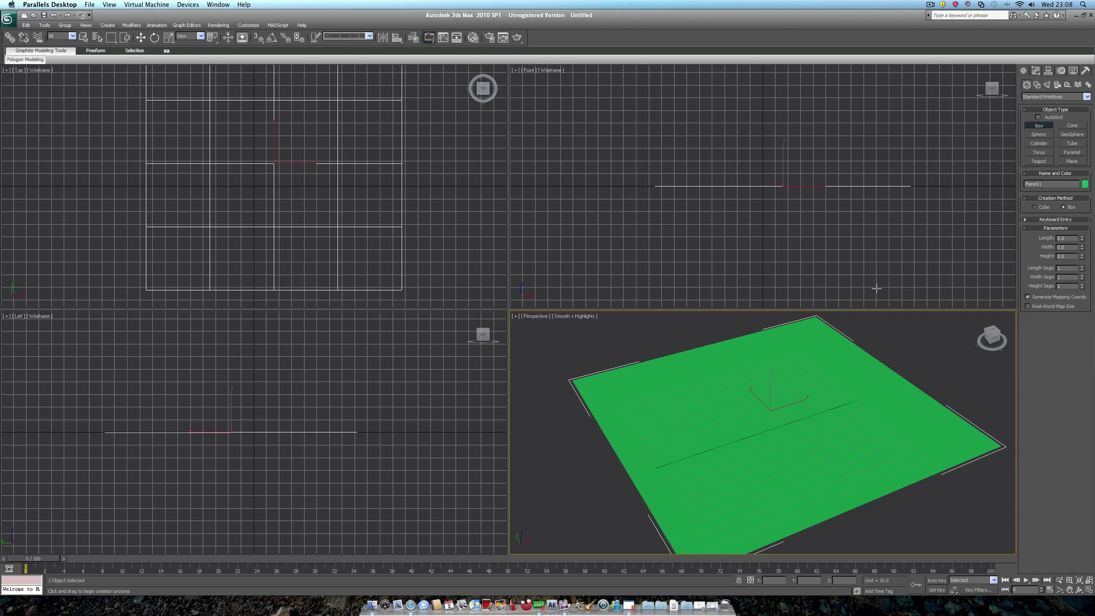
left_click_drag(786, 370, 771, 387)
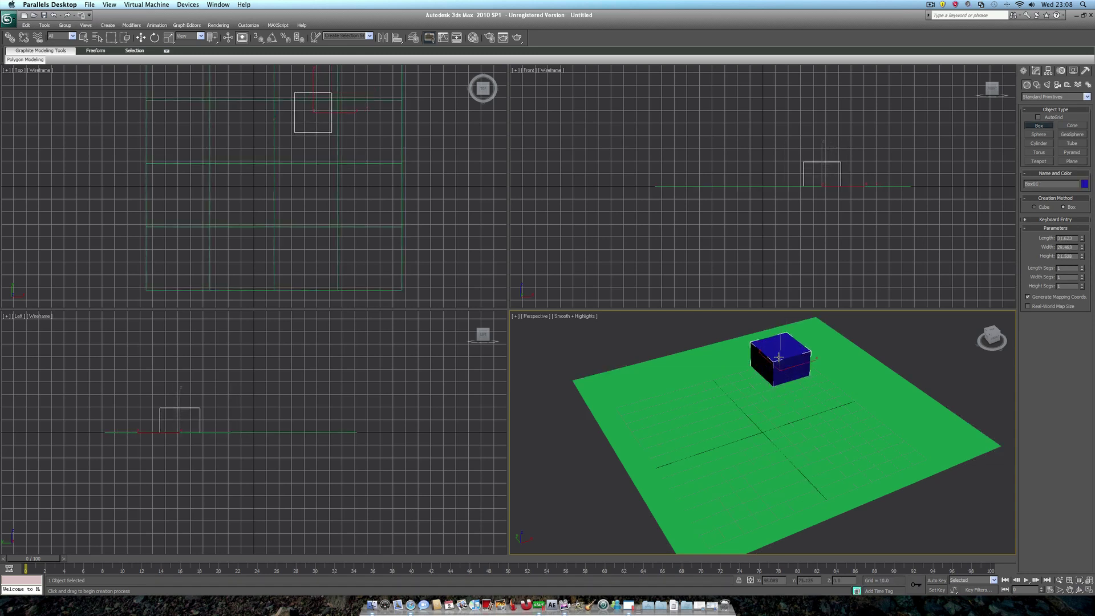
left_click(778, 358)
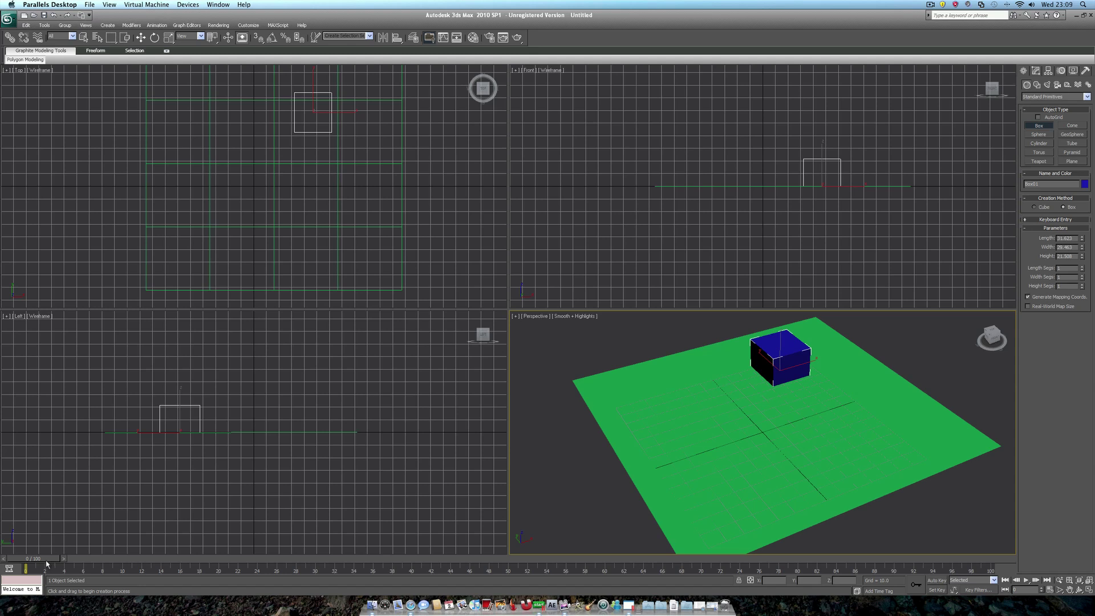
End box creation and activate the Move tool with the box selected
right_click(787, 346)
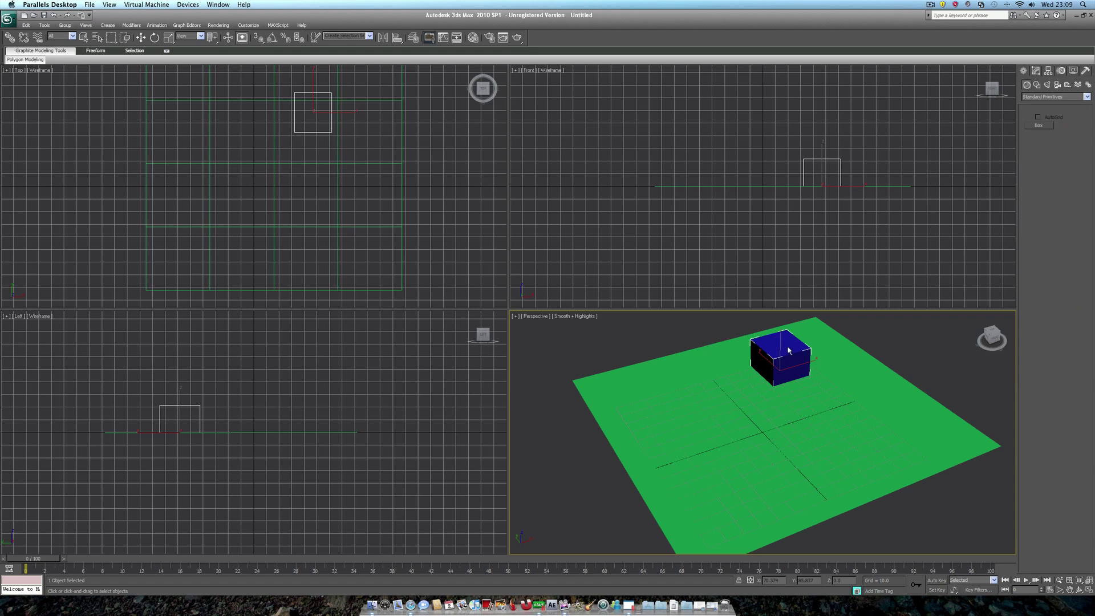
right_click(786, 345)
left_click(793, 355)
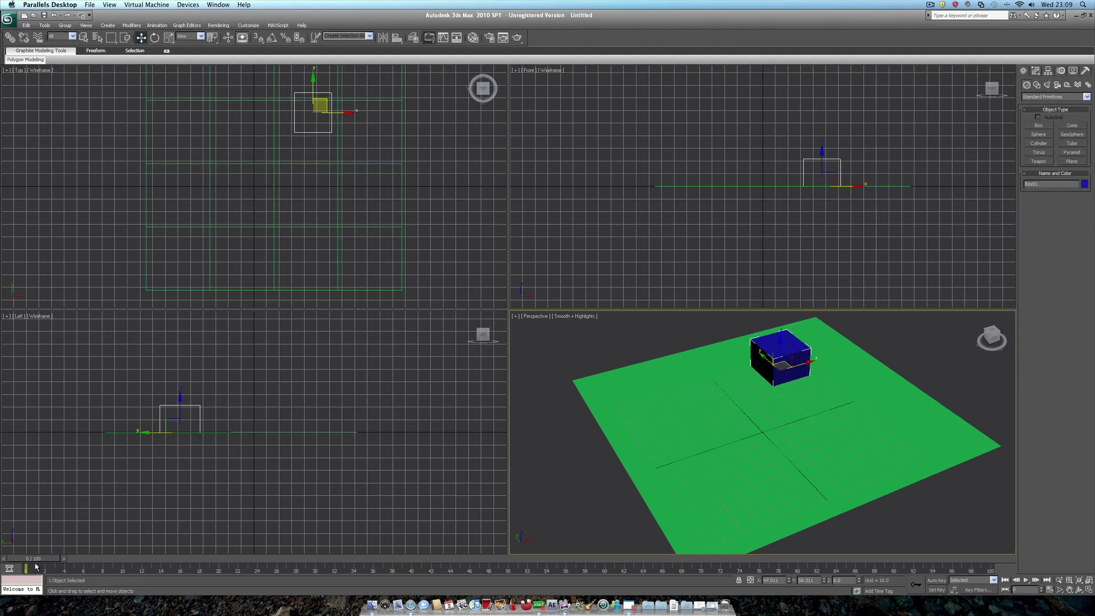
Scrub the timeline to frame 12 and return to the first frame
left_click_drag(33, 564, 151, 569)
key("w")
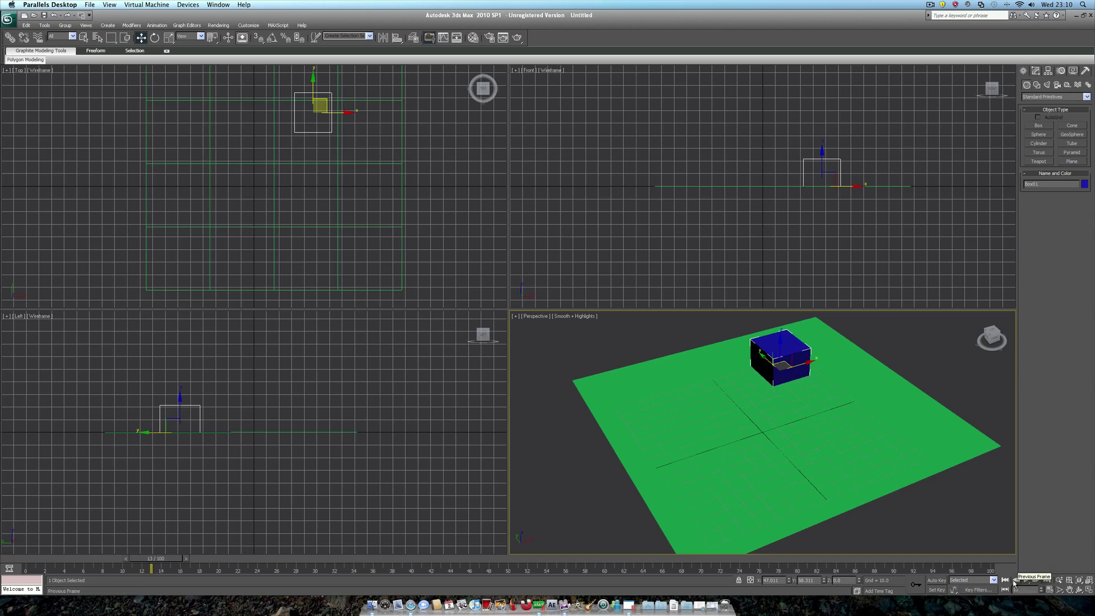
left_click(1006, 580)
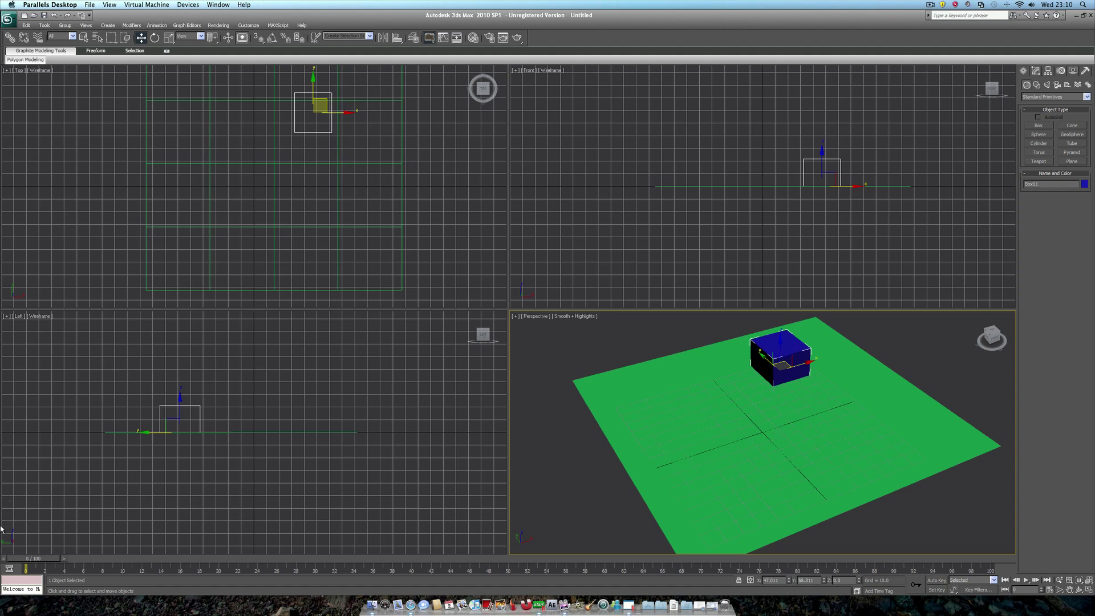
Turn on Auto Key at frame 100 and move the box to the plane's negative-X, negative-Y corner
left_click_drag(33, 563, 1014, 582)
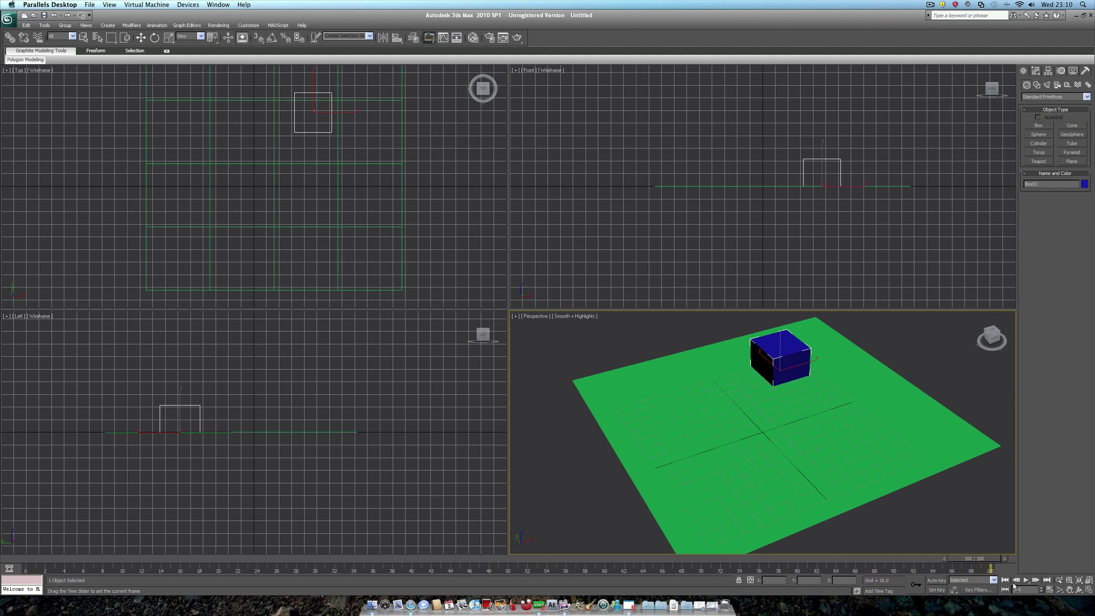
key("w")
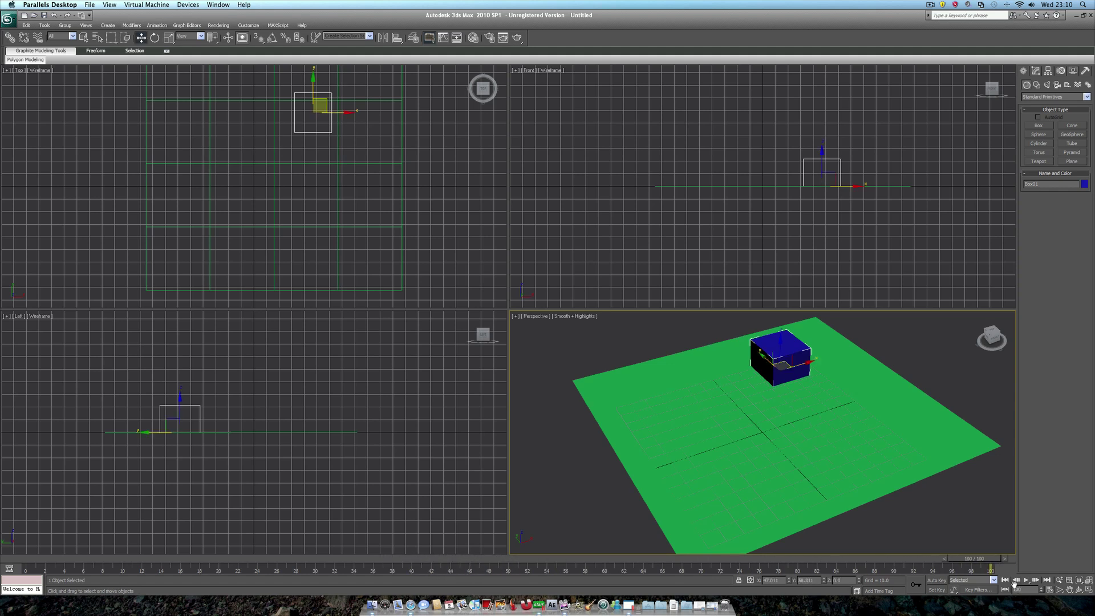
left_click(936, 583)
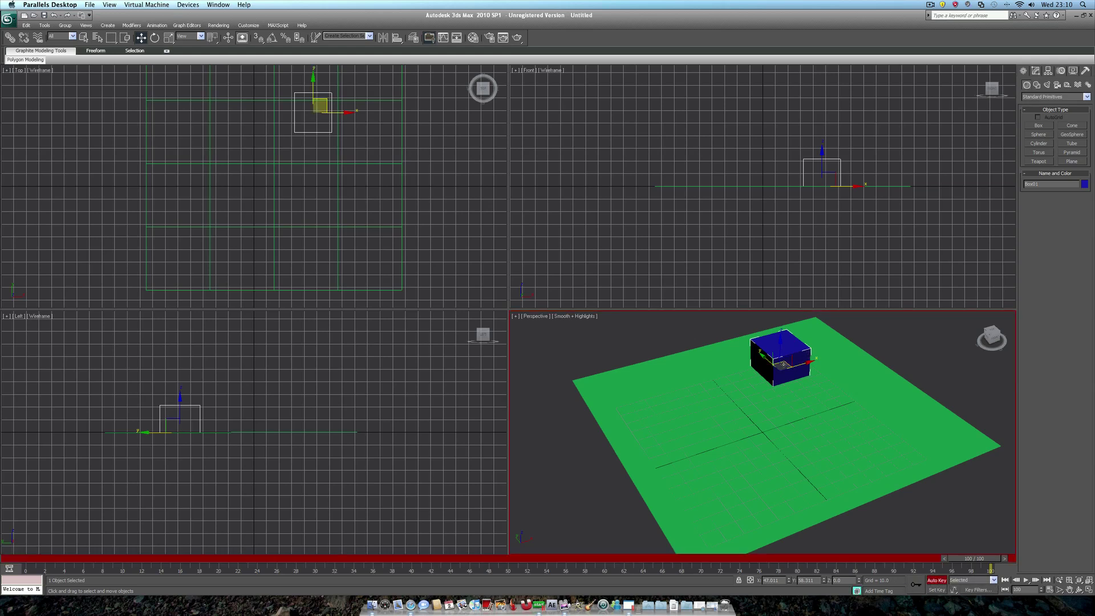
left_click_drag(783, 364, 718, 548)
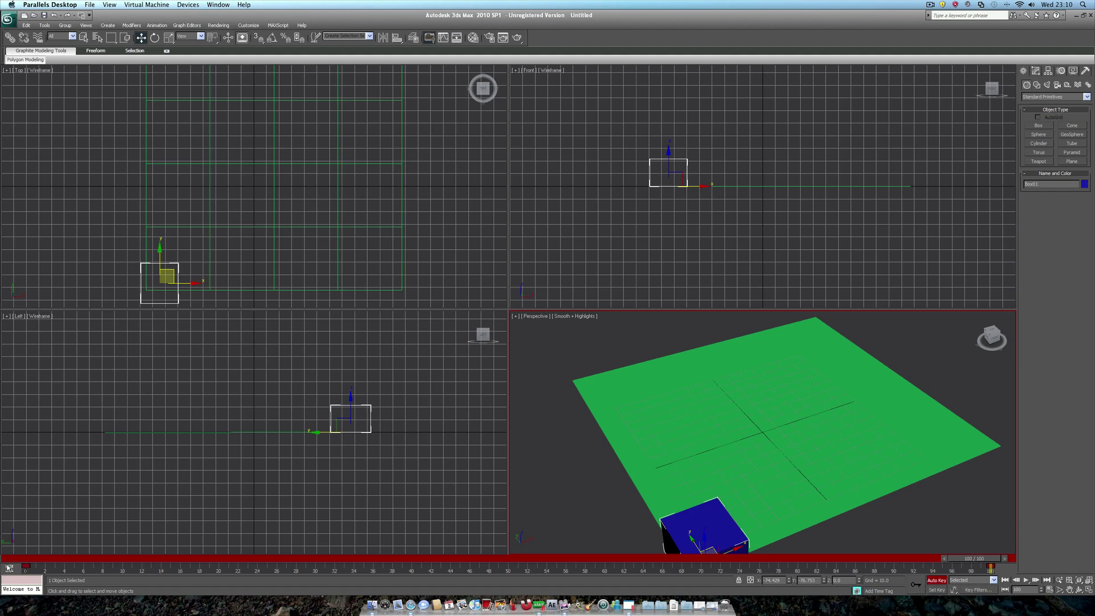
Play the box animation from the first frame, stop it and rewind to frame 0
left_click(1006, 580)
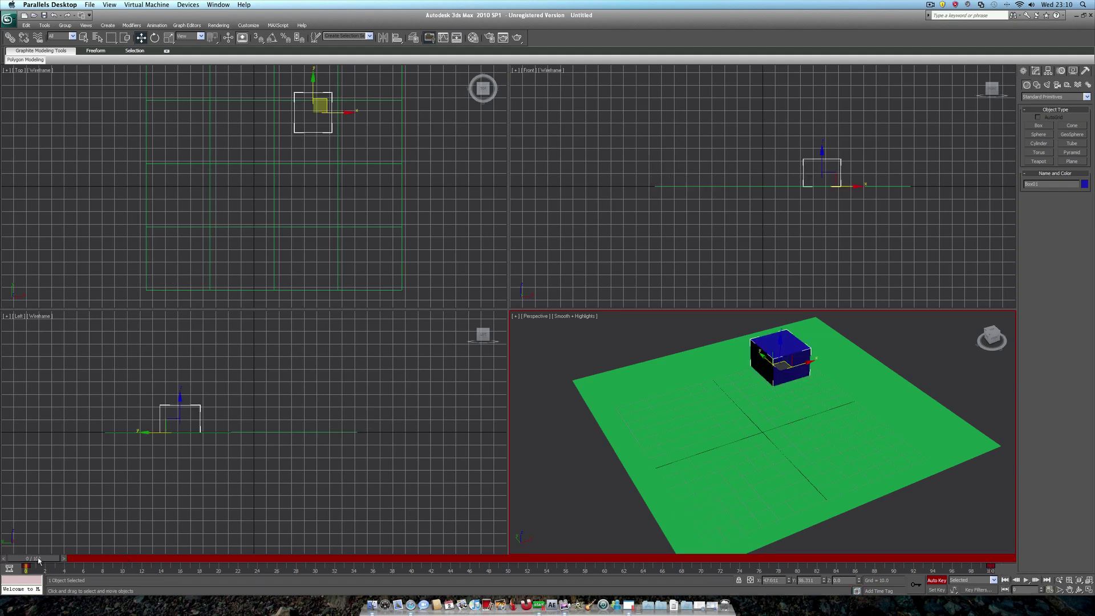
left_click(1026, 580)
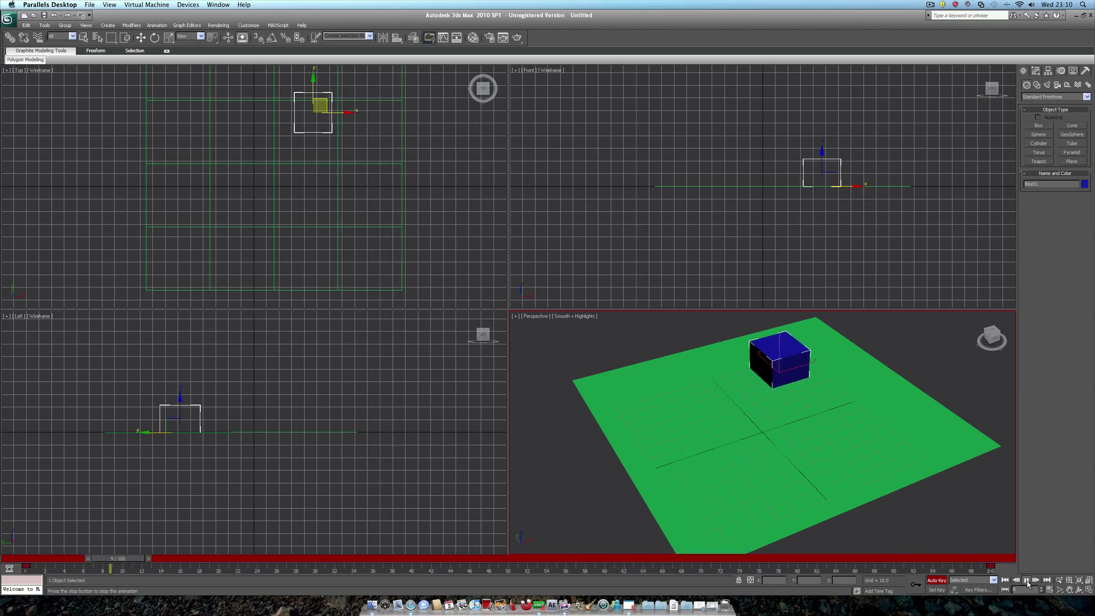
left_click(1027, 579)
left_click(1004, 580)
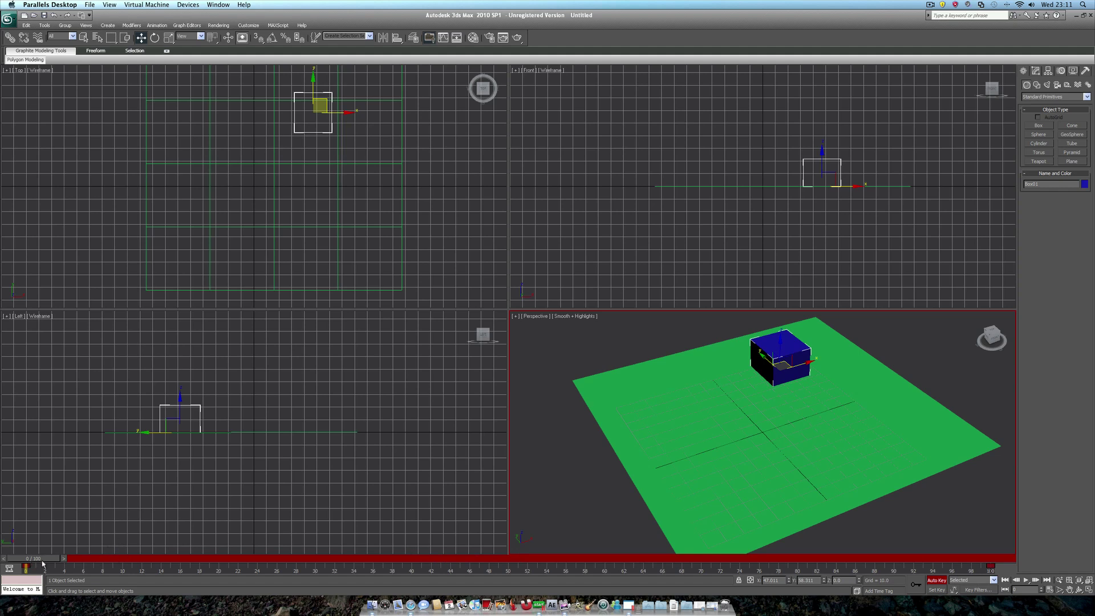
Key the box at frame 30 by moving it near the middle of the plane's positive-X edge
left_click_drag(42, 561, 488, 570)
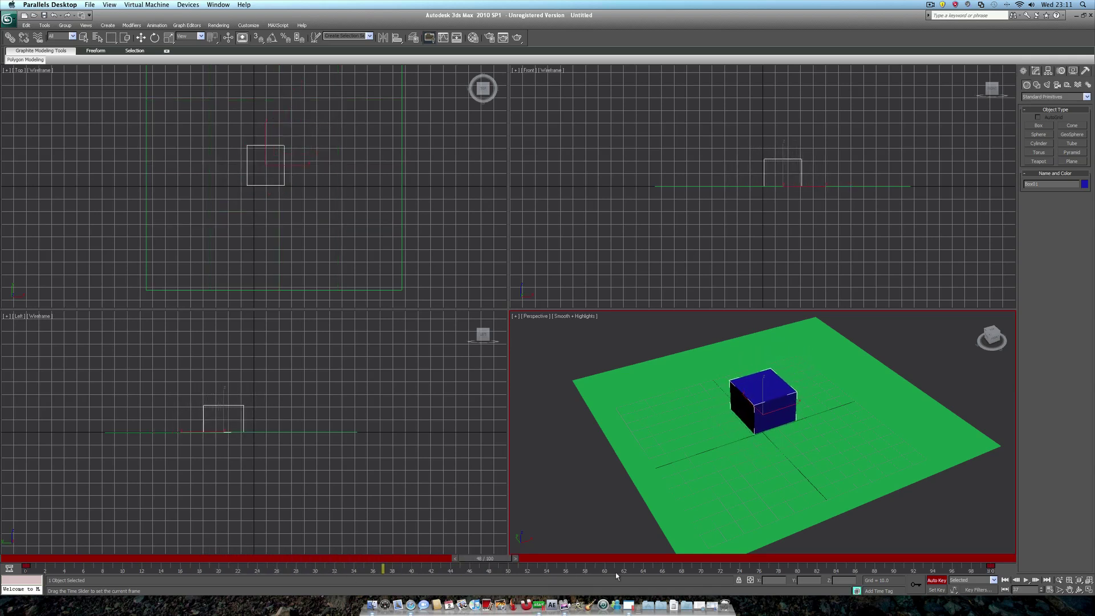
left_click_drag(616, 576, 317, 582)
key("w")
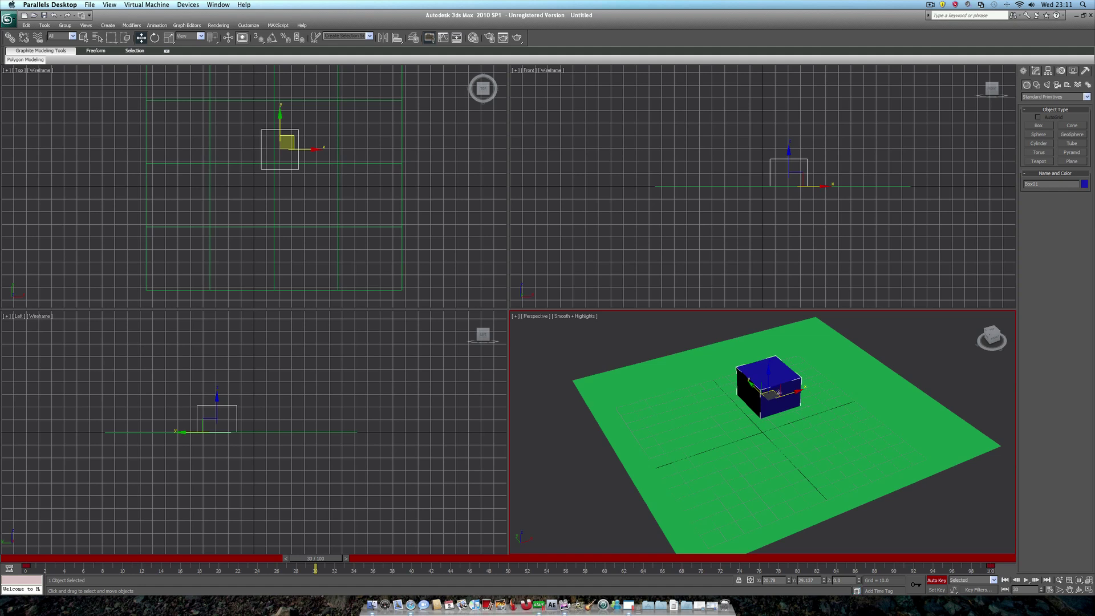
left_click_drag(777, 392, 883, 398)
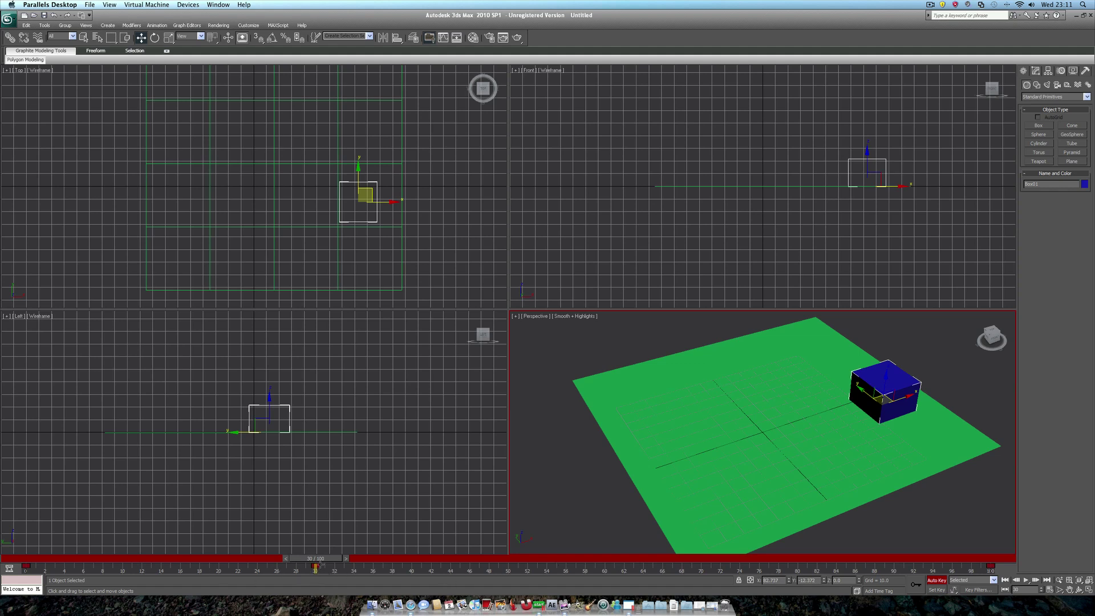
Play the animation from frame 0 to check the box's path through the frame 30 key, then stop
left_click(1006, 580)
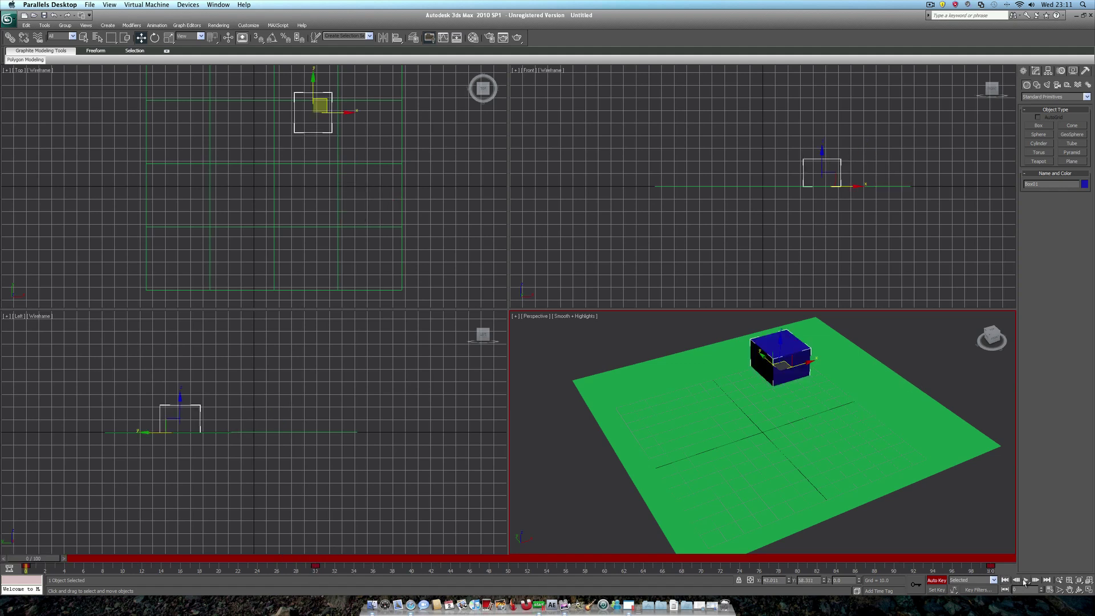
key("/")
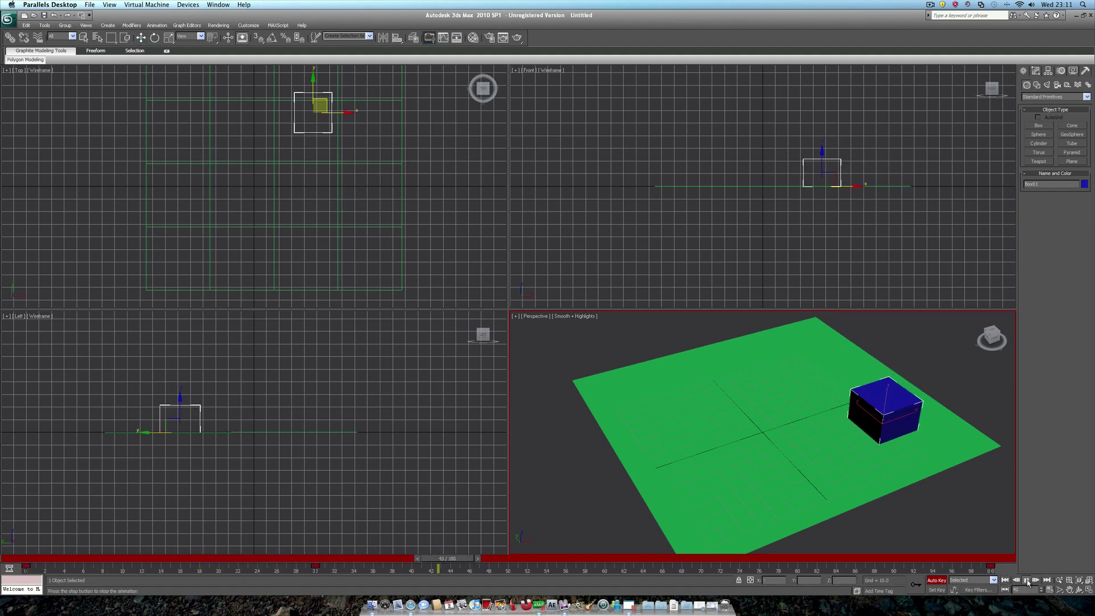
key("/")
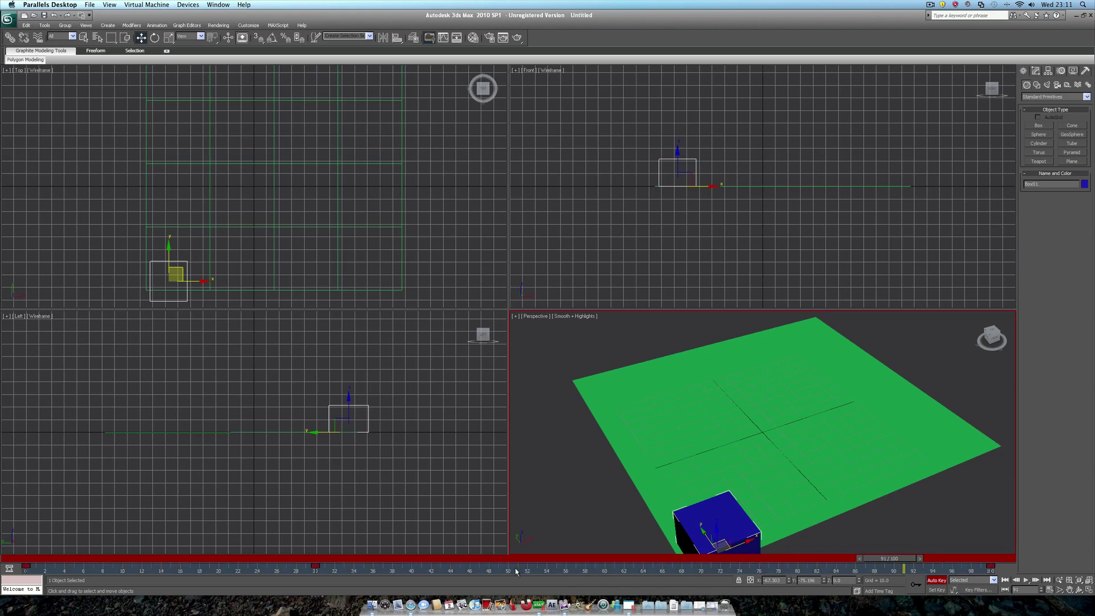
Key the box at frame 65 by moving it near the middle of the plane's negative-X edge
left_click_drag(527, 562, 673, 561)
key("w")
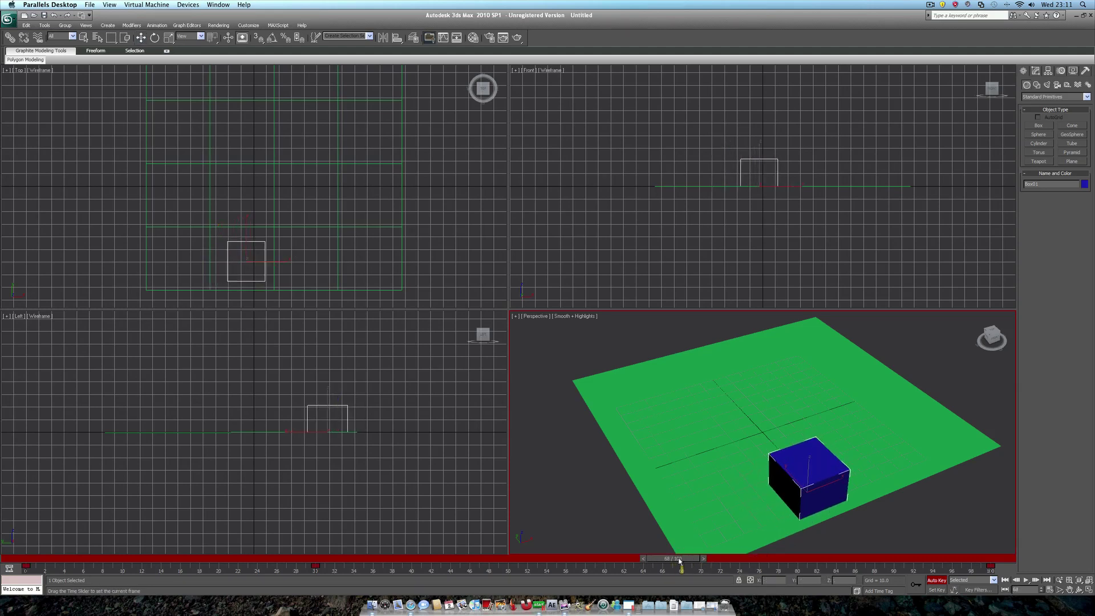
left_click_drag(679, 560, 648, 561)
key("w")
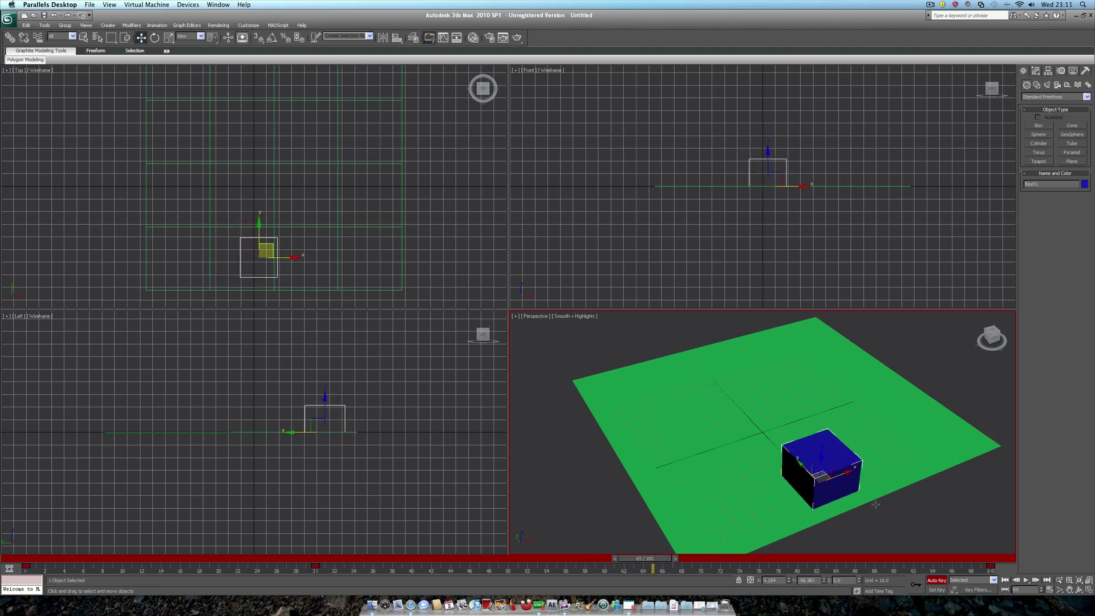
left_click_drag(825, 475, 623, 451)
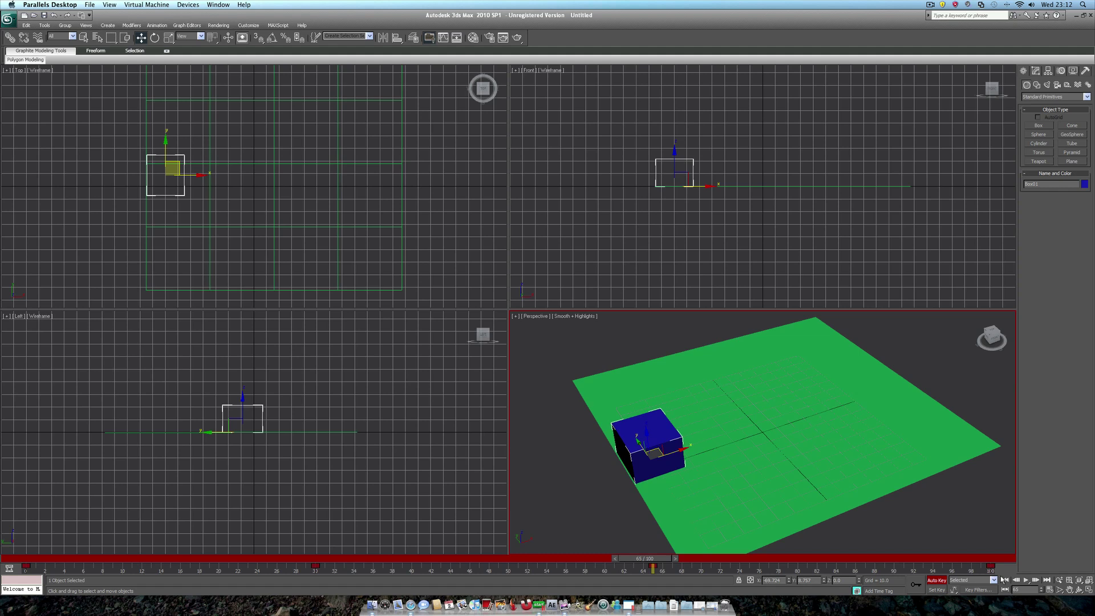
Play the animation with the frame 65 key included, stop it and return to the first frame
left_click(1004, 580)
left_click(1027, 580)
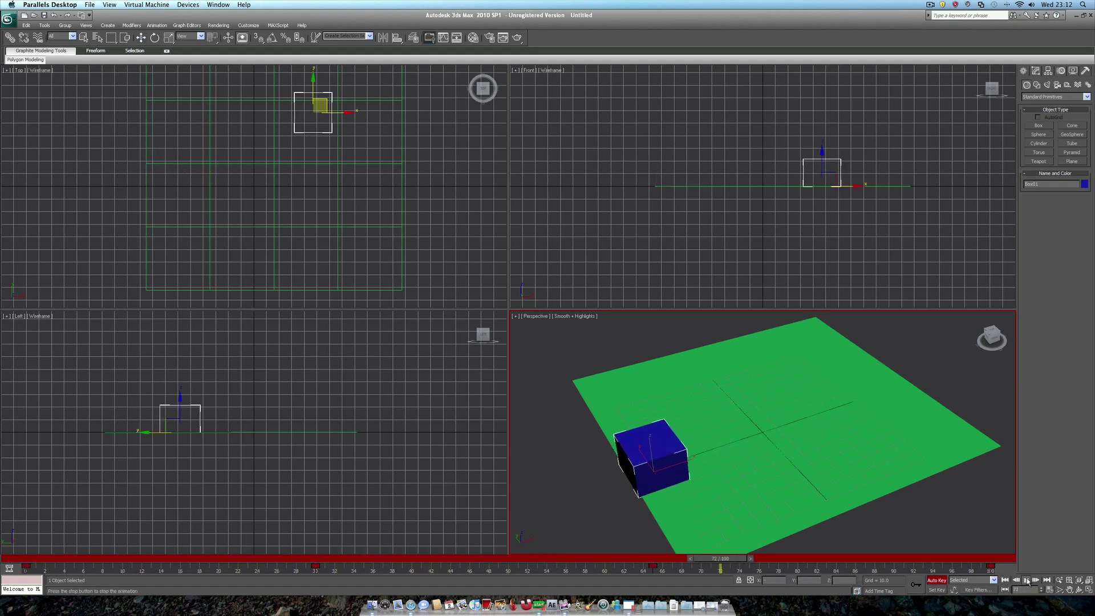
left_click(1027, 580)
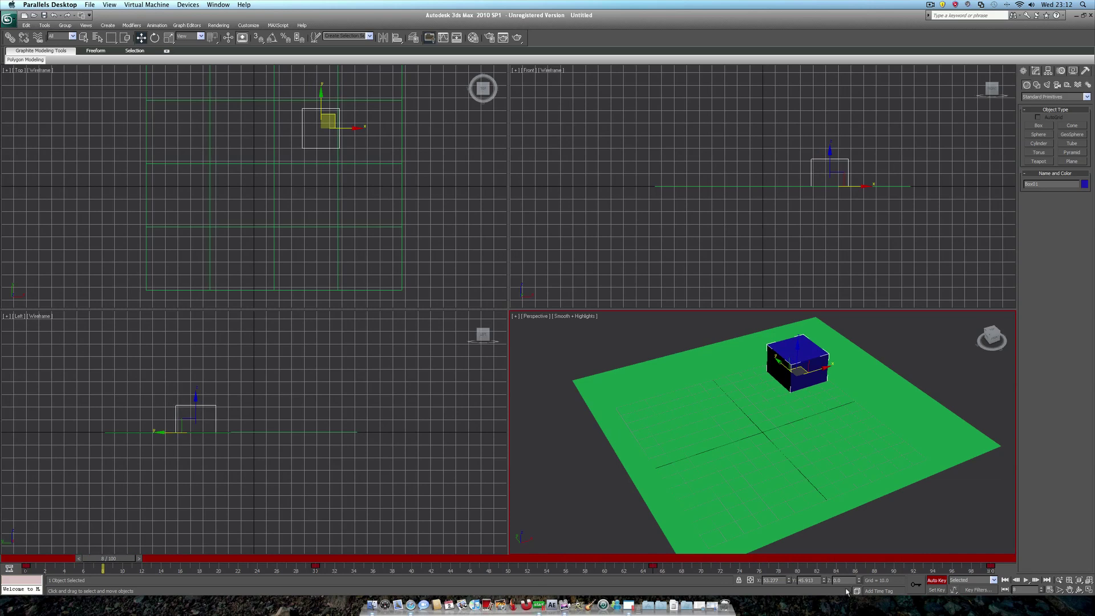
left_click(1005, 581)
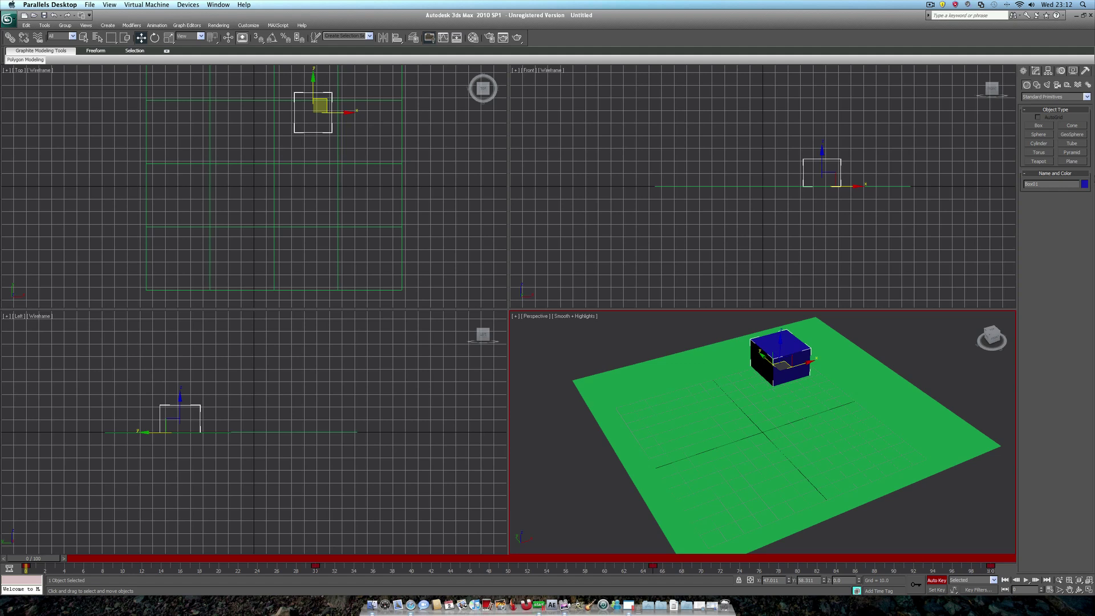
Display the box's motion trajectory through its position keys in the viewports
left_click(1061, 71)
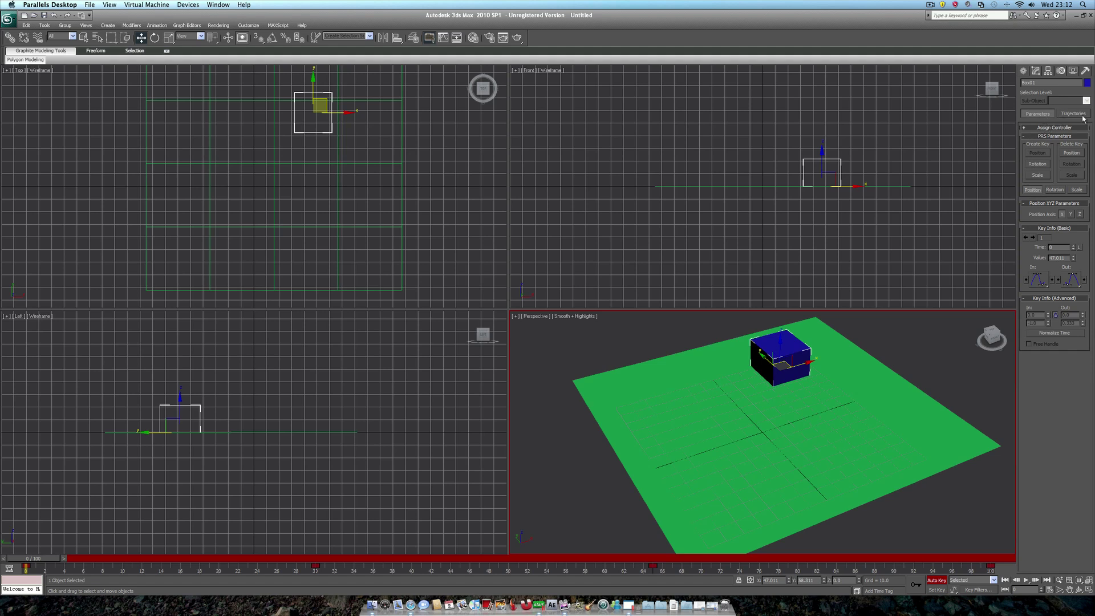
left_click(1074, 113)
left_click(1053, 114)
left_click(1065, 114)
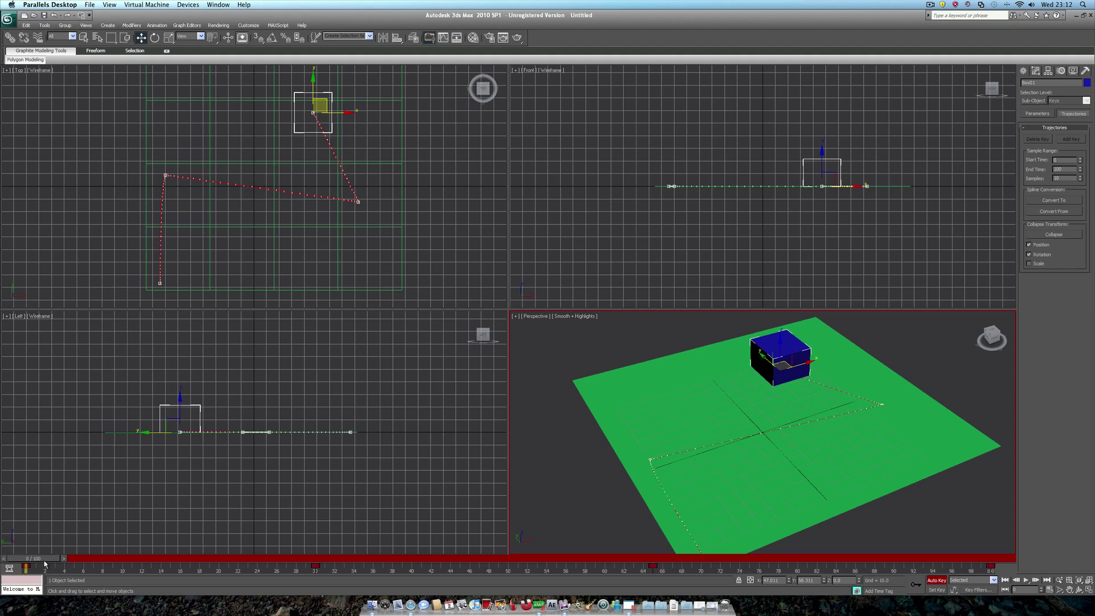
left_click_drag(45, 561, 18, 578)
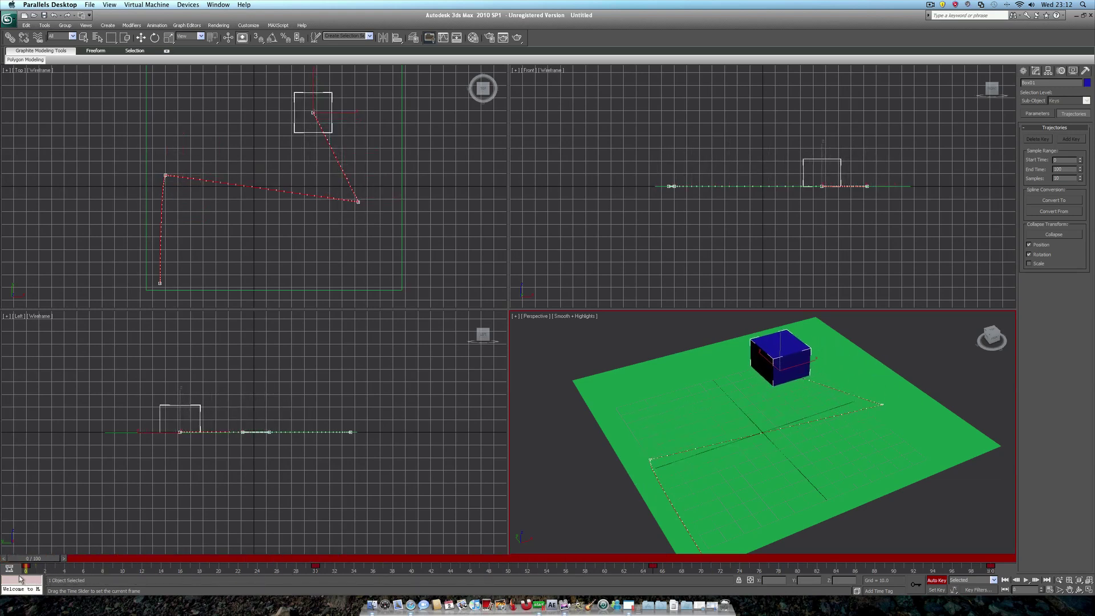
key("w")
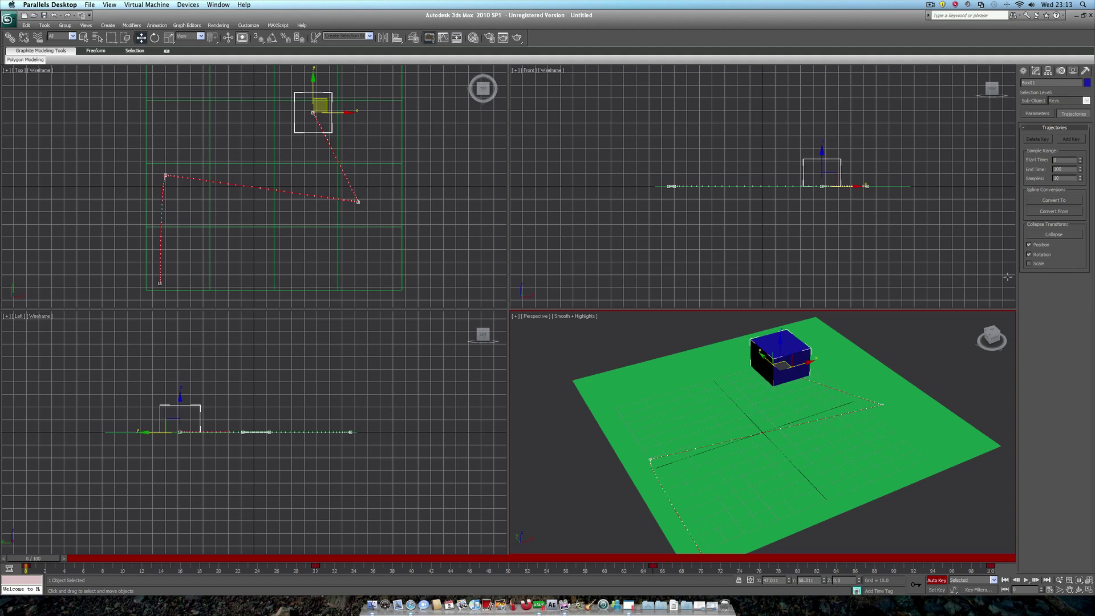
Review the box's modifier and motion parameters, inspect its frame 30 key, and return to the first frame
left_click(1036, 70)
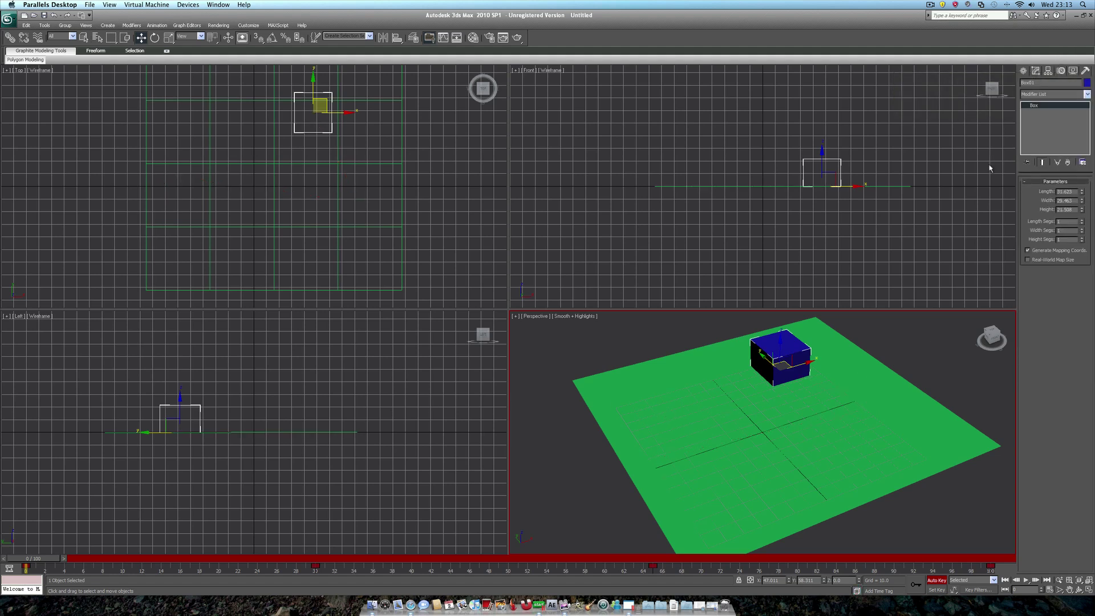
left_click(1062, 70)
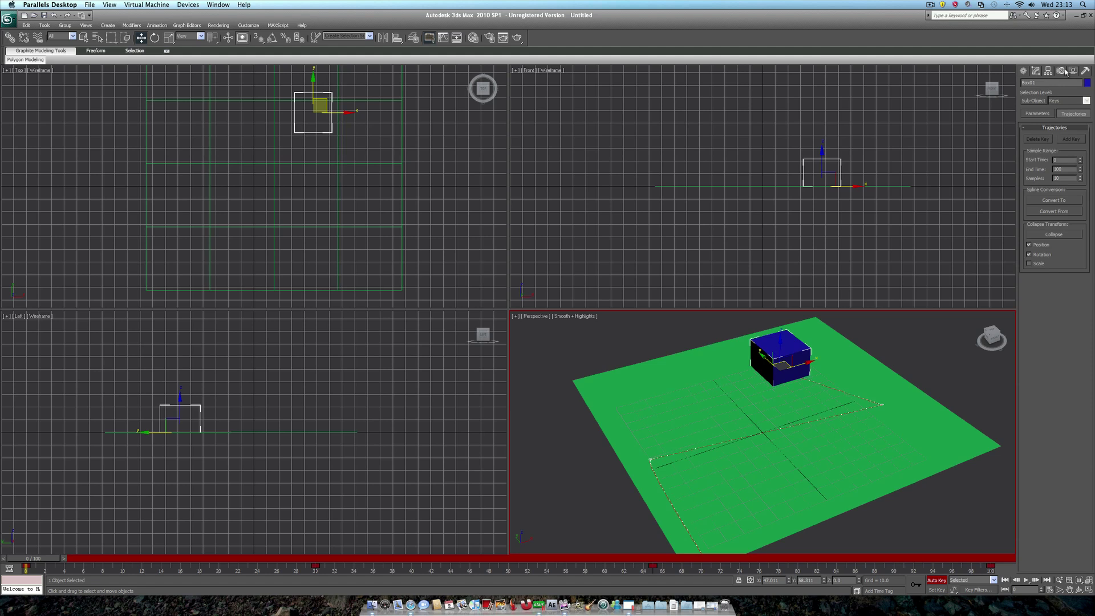
left_click(1036, 114)
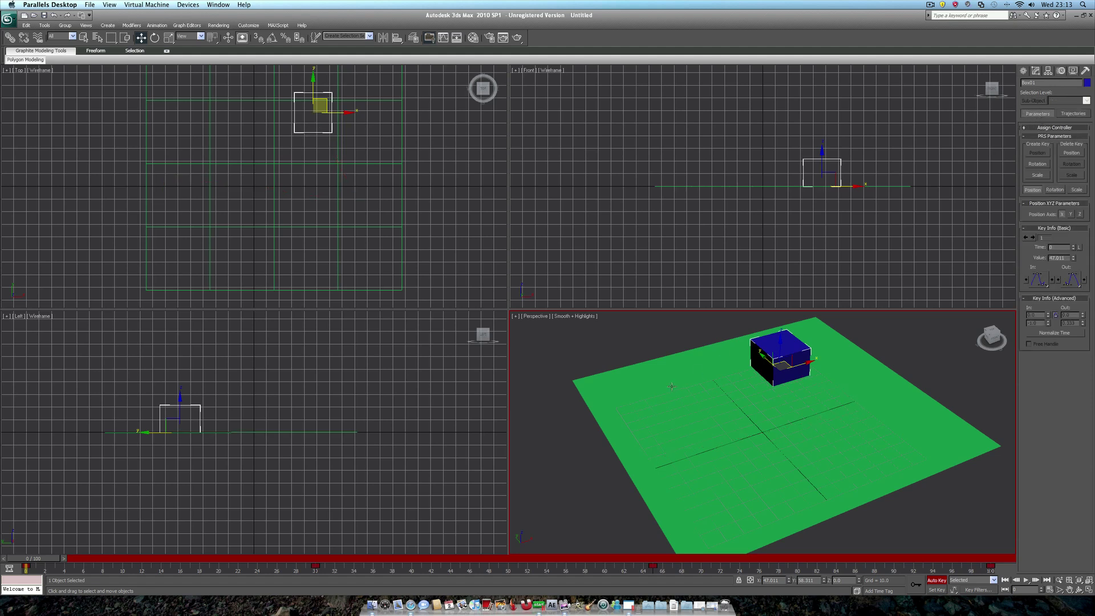
left_click(321, 563)
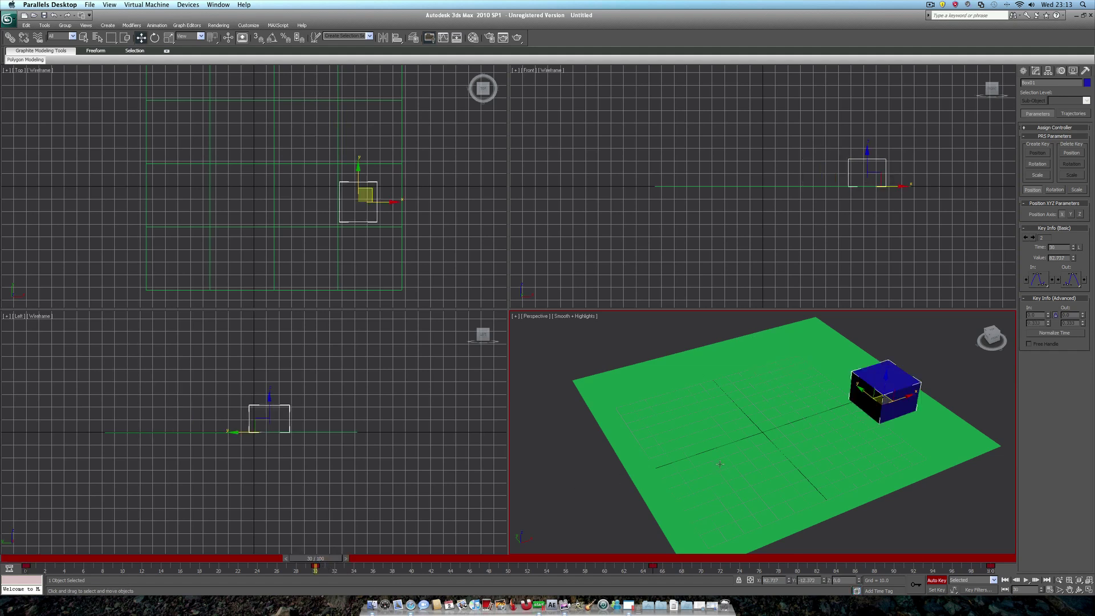
left_click(1005, 580)
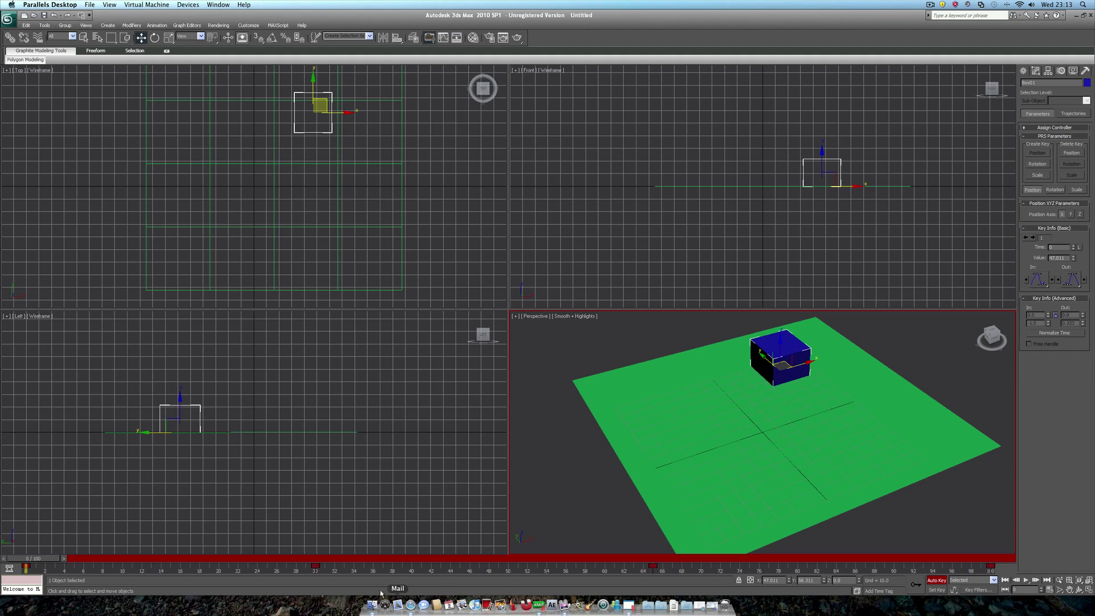
Change the In and Out tangent types of the box's third position key, at frame 65
left_click_drag(551, 561, 633, 576)
key("w")
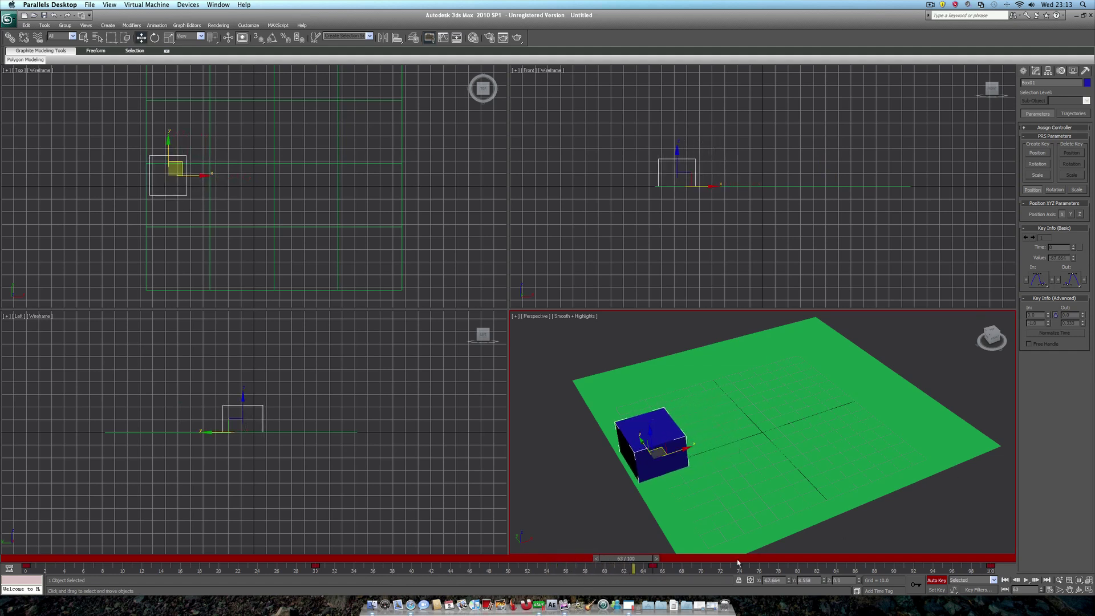
mouse_move(652, 565)
left_mouse_down()
mouse_move(575, 568)
mouse_move(676, 564)
mouse_move(646, 564)
left_mouse_up()
key("w")
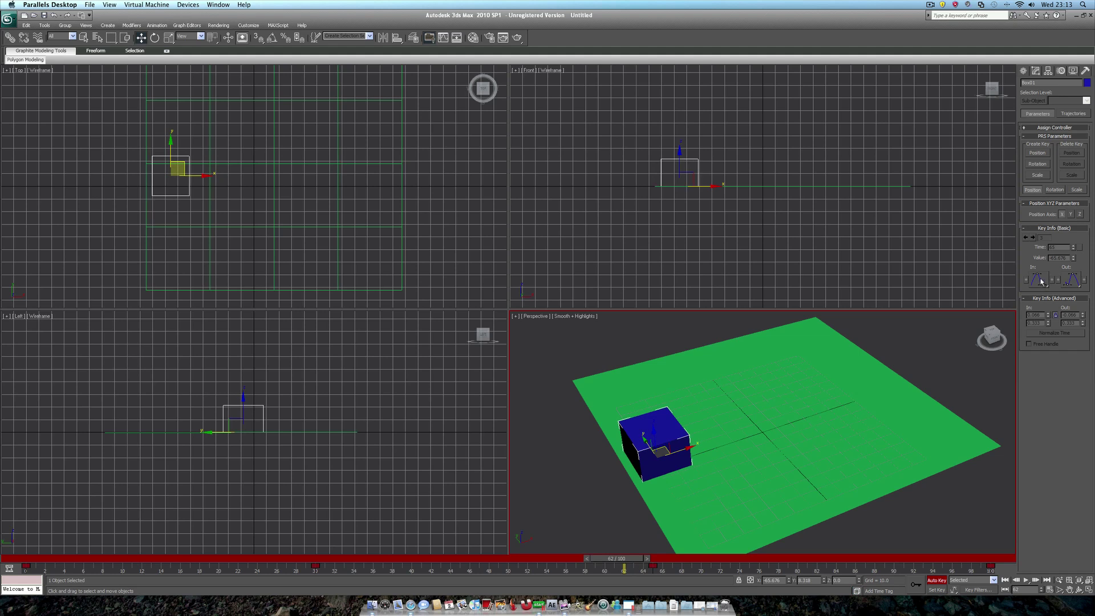
left_click(1033, 238)
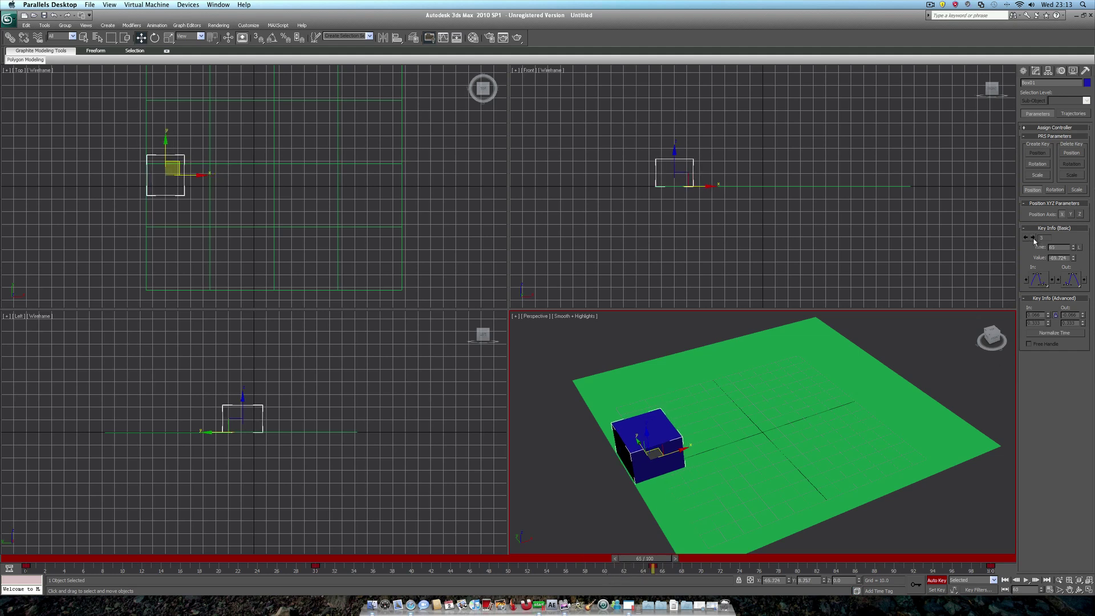
left_click(1040, 284)
left_click_drag(1041, 284, 1041, 202)
mouse_move(662, 563)
left_mouse_down()
mouse_move(570, 564)
mouse_move(842, 572)
mouse_move(544, 584)
mouse_move(685, 587)
mouse_move(688, 577)
mouse_move(664, 575)
left_mouse_up()
key("w")
left_click_drag(1075, 281, 1071, 197)
Scrub and play the animation to check the motion with the edited tangents, then stop at the first frame
left_click_drag(640, 564, 212, 573)
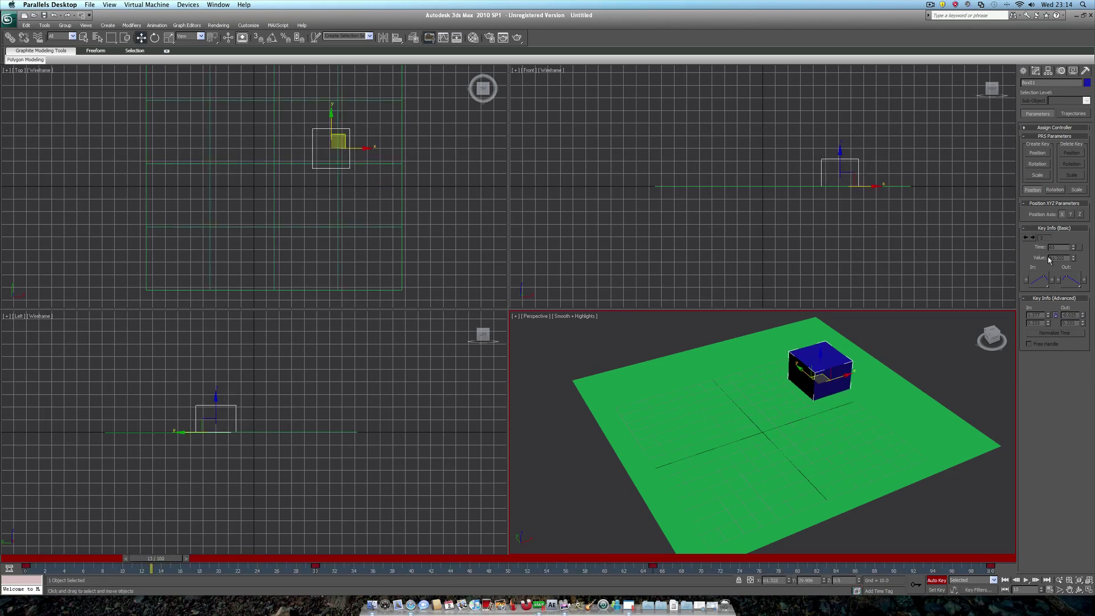
left_click(1005, 580)
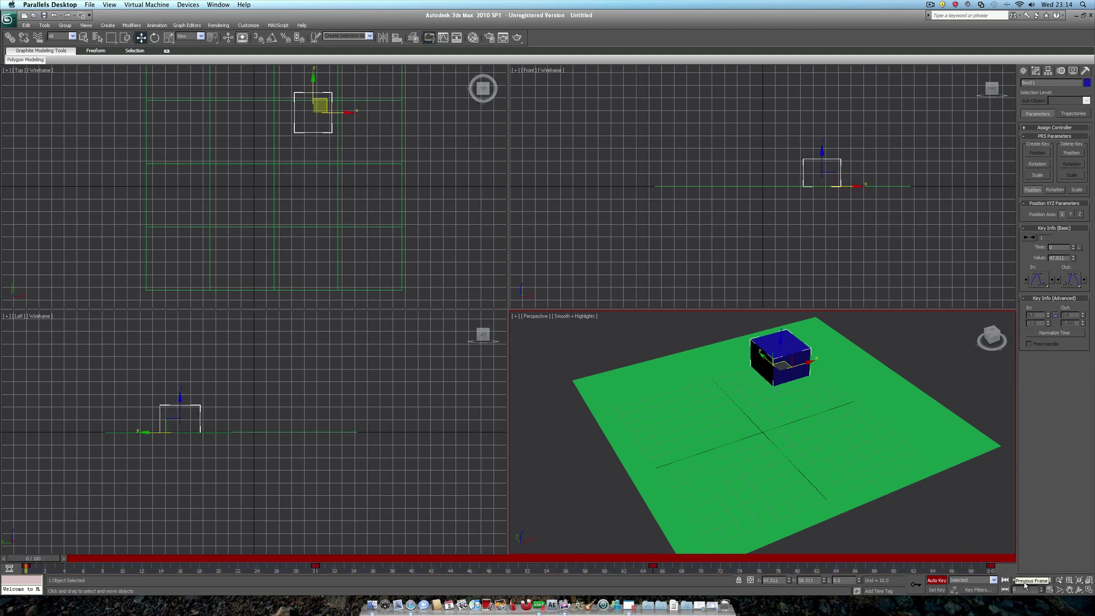
left_click(1025, 580)
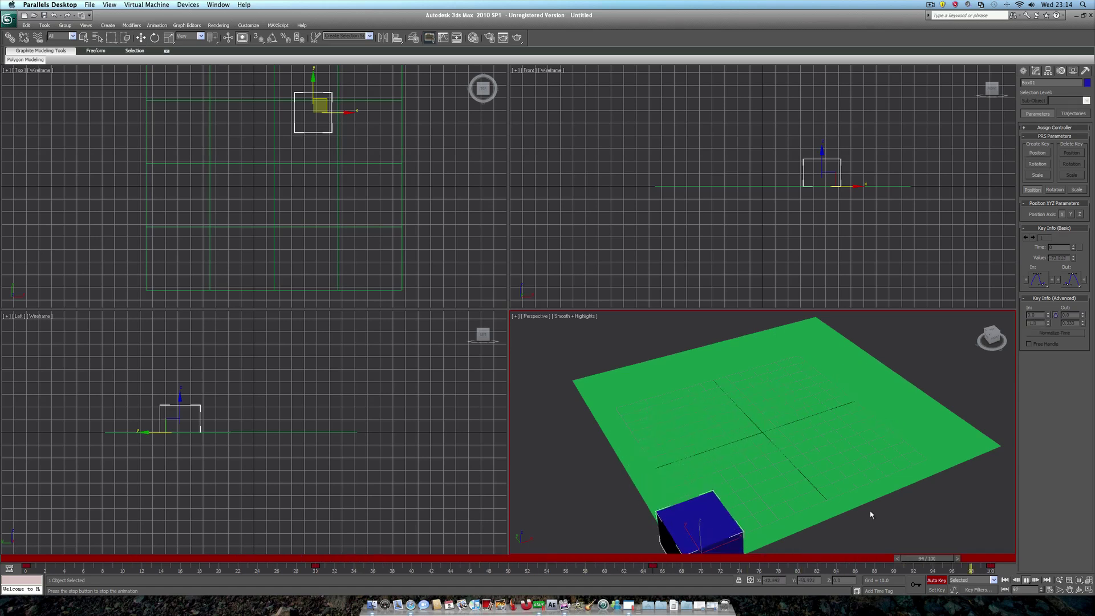
left_click(1027, 580)
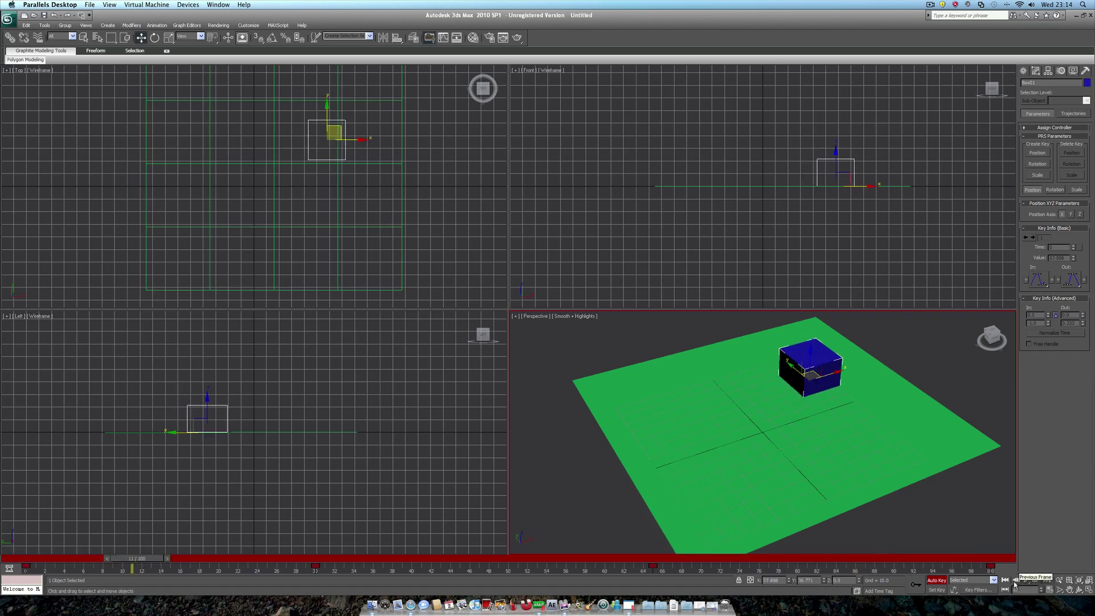
left_click(1004, 580)
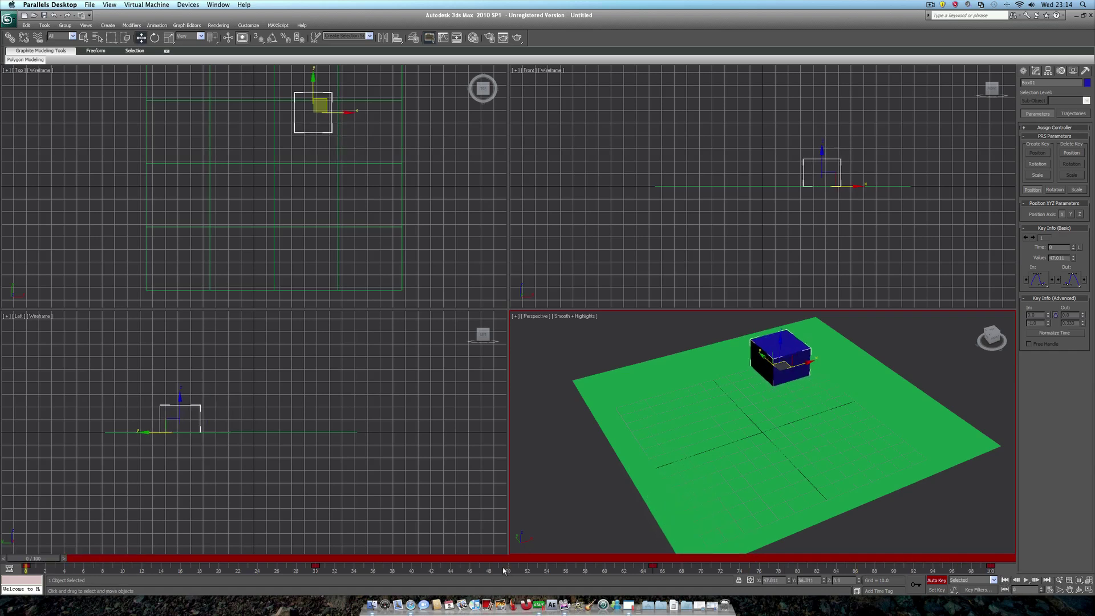
Raise the box about 28 units above the plane at the frame 30 key
left_click(319, 558)
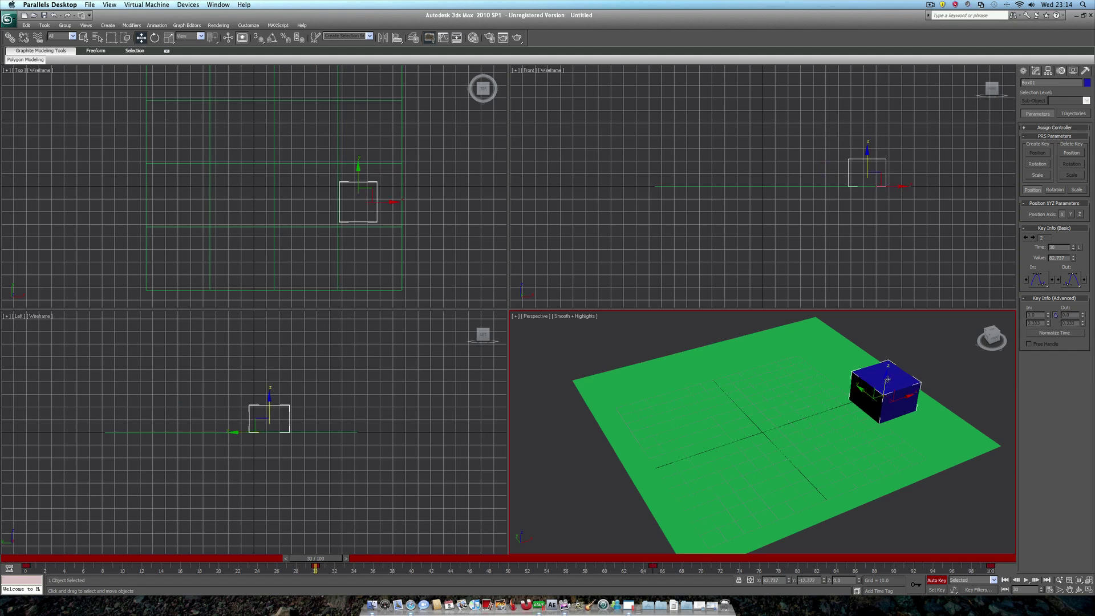
left_click_drag(885, 380, 894, 341)
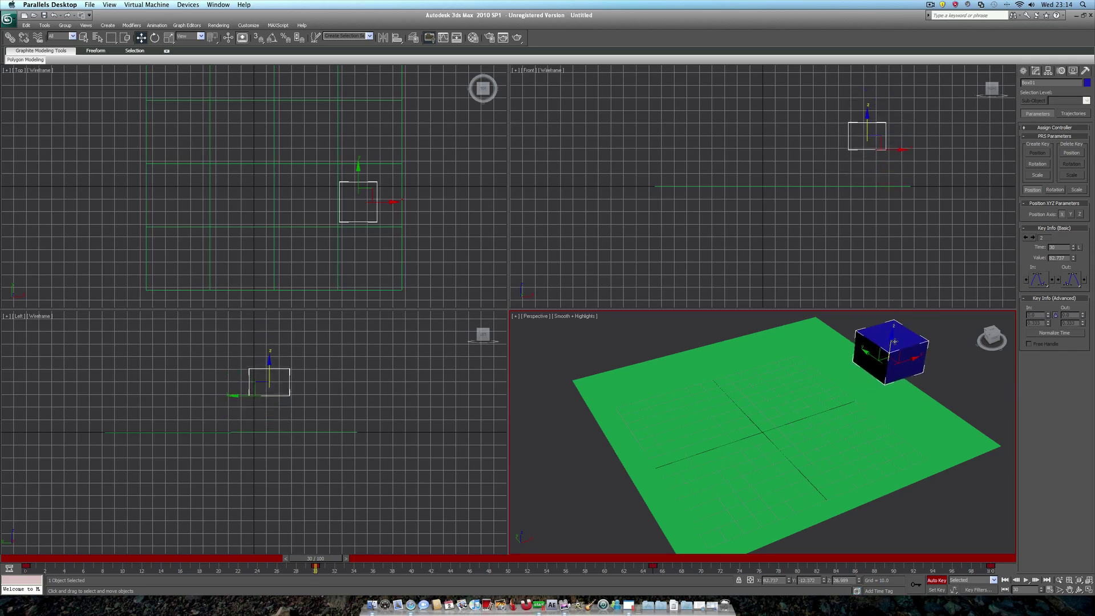
Play the animation from the start to check the raised frame 30 position, then stop and return to frame 0
left_click(1026, 580)
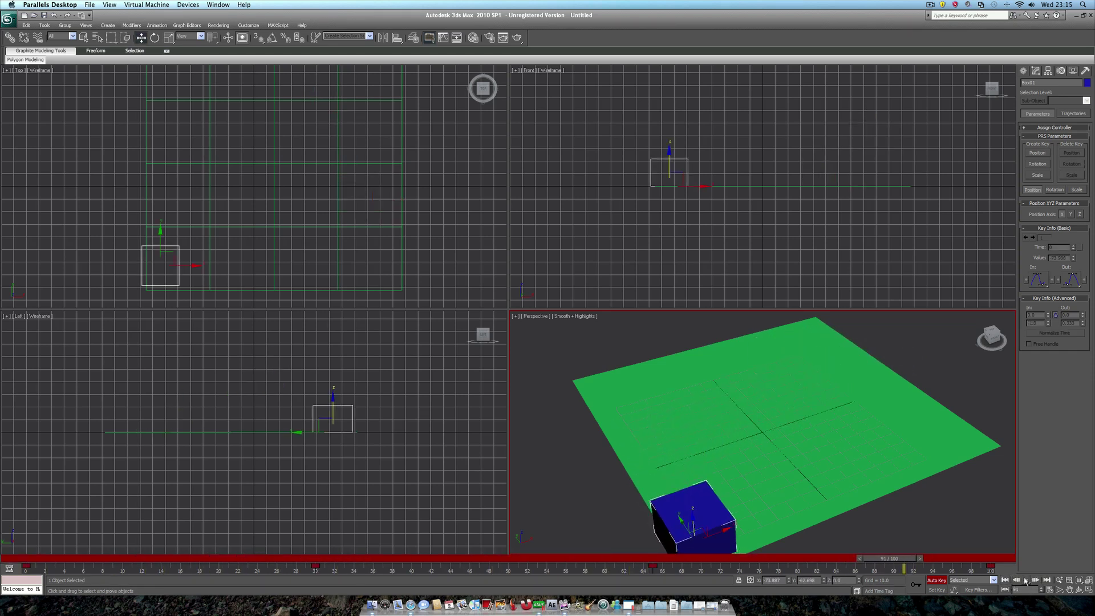
left_click(1026, 580)
key("Home")
left_click(1026, 580)
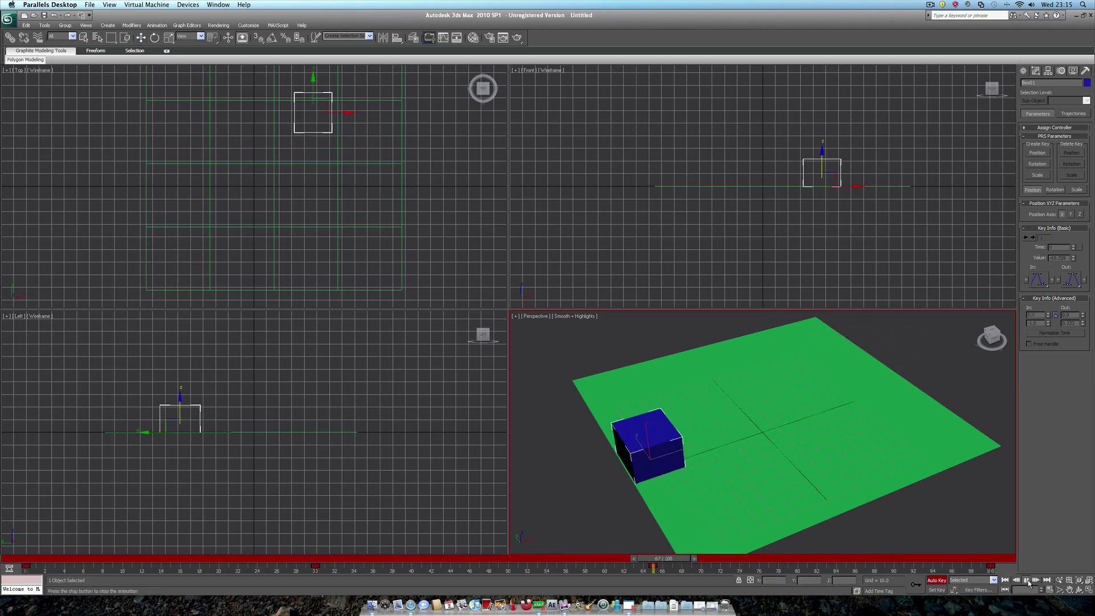
left_click(1026, 580)
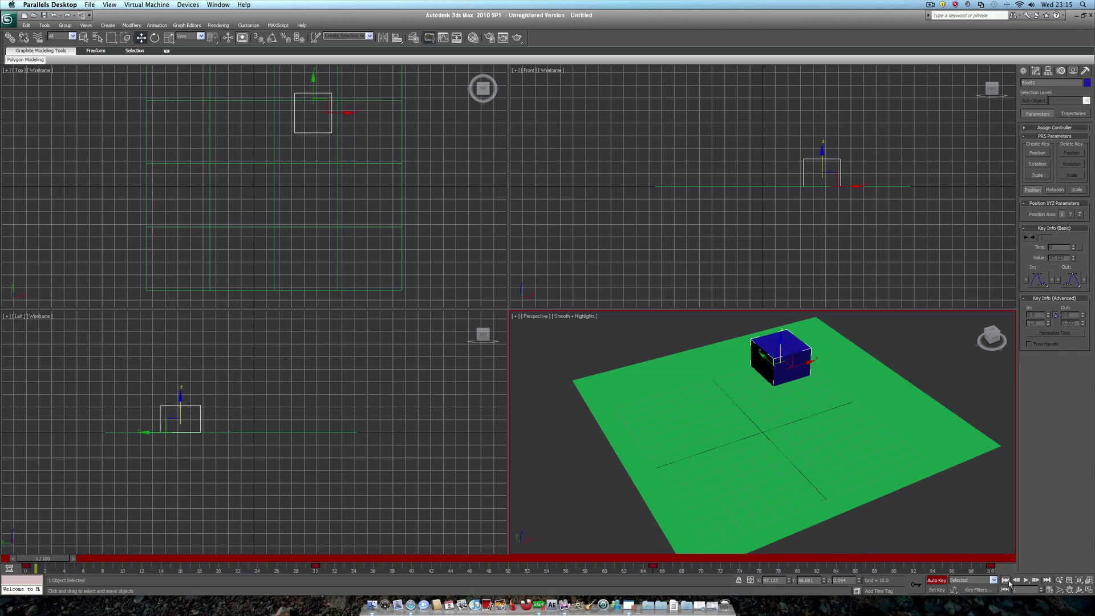
left_click(1004, 580)
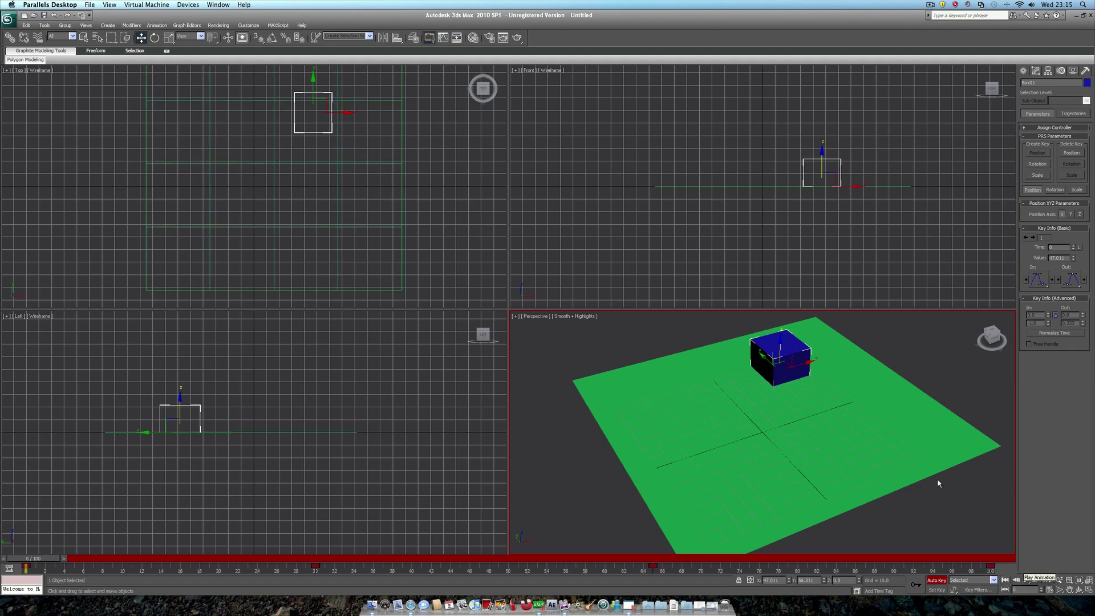
Reset the scene to an empty default without saving the box animation
left_click(8, 19)
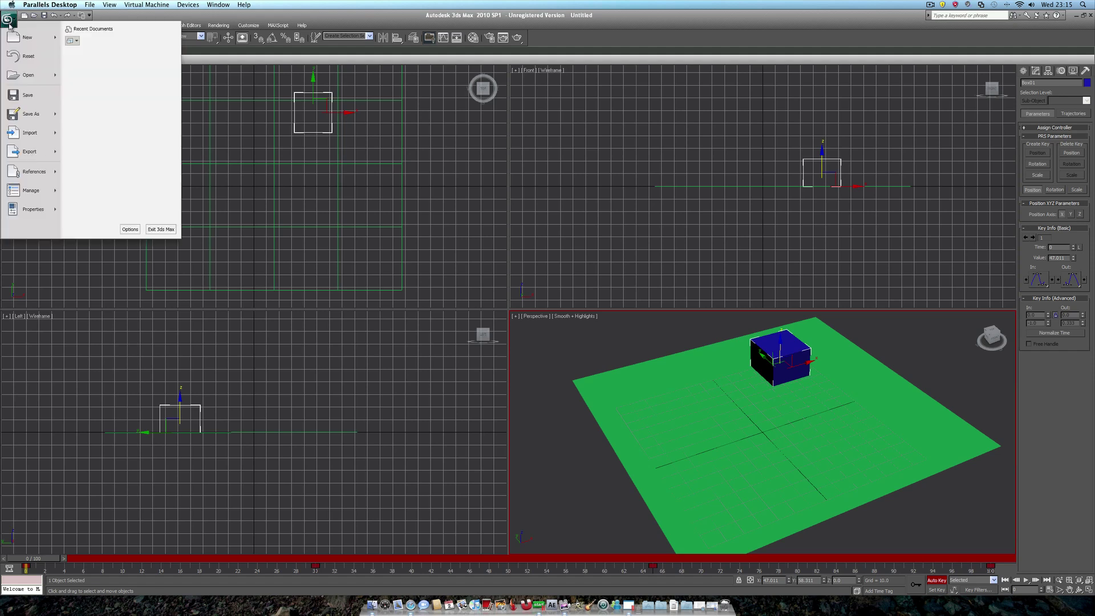
left_click(94, 65)
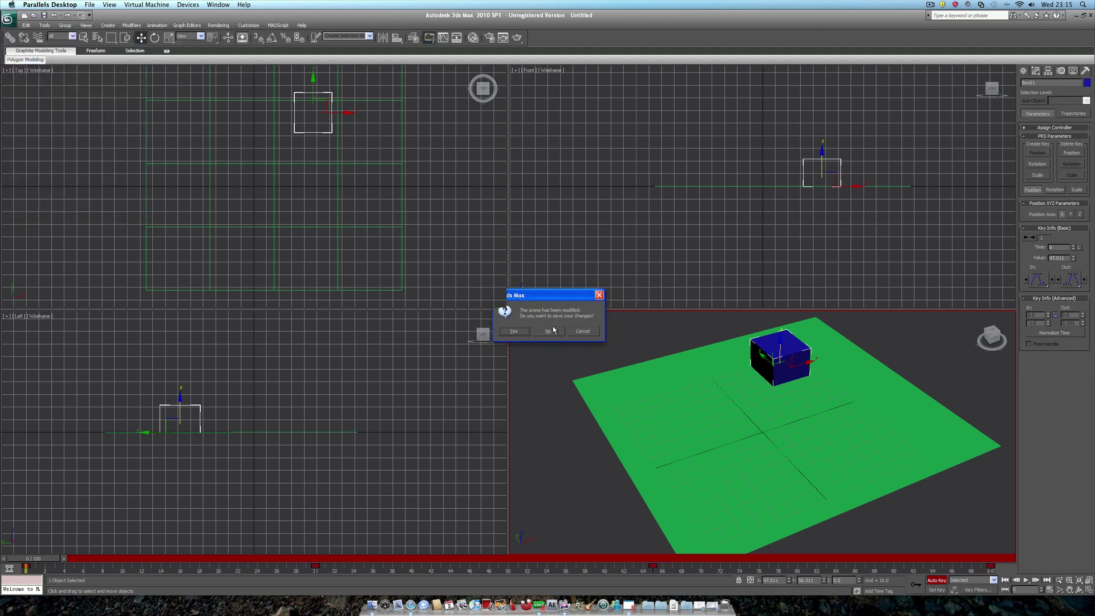
left_click(535, 330)
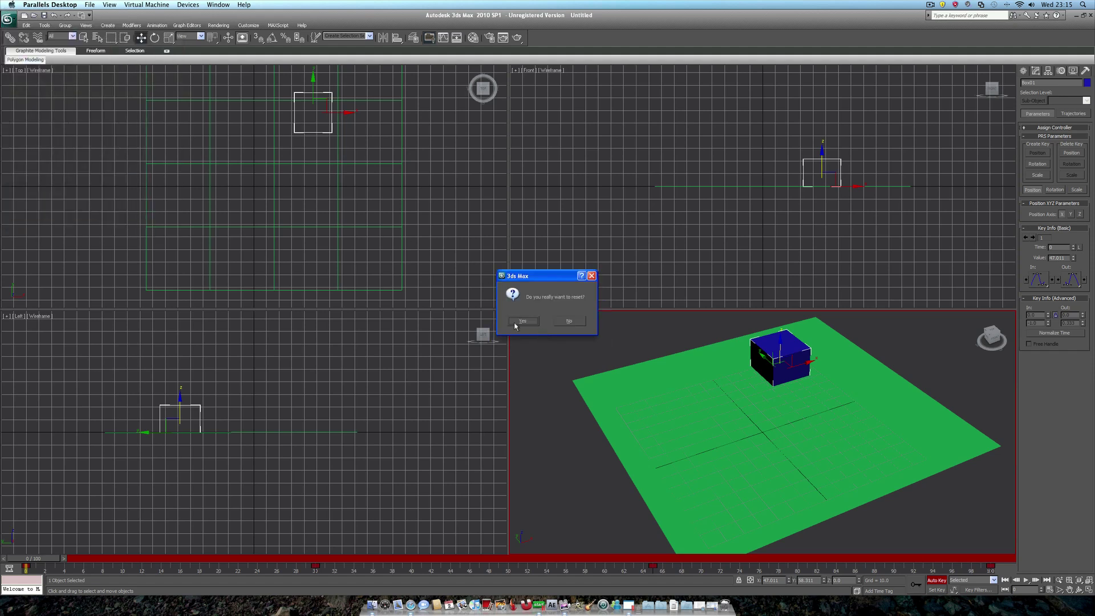
left_click(517, 327)
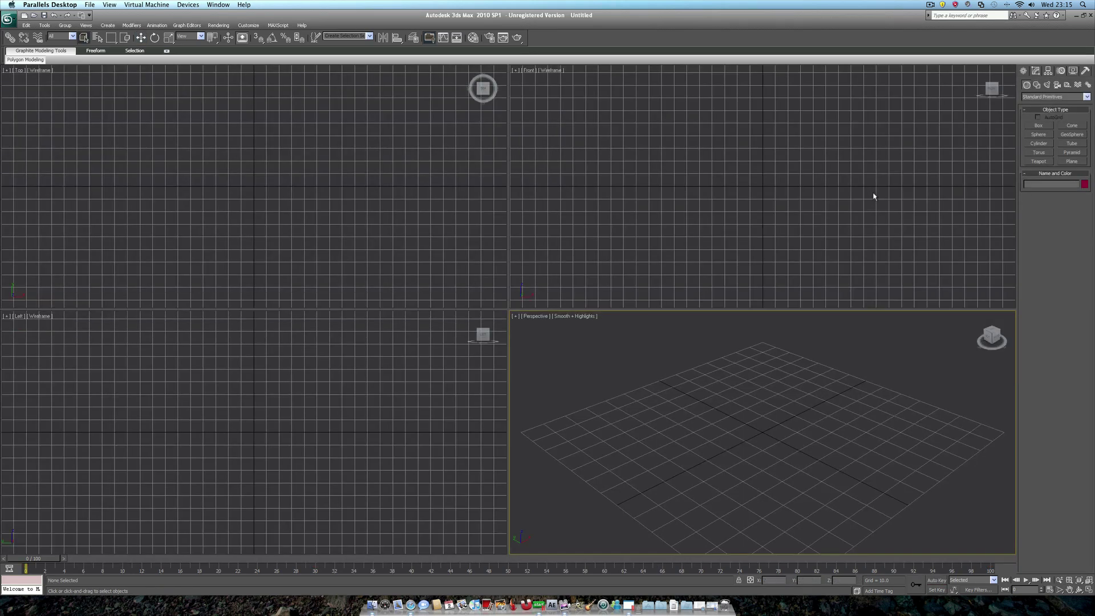
Create a plane about 144 units long in the Perspective view and widen it to about 576 units
left_click(1079, 163)
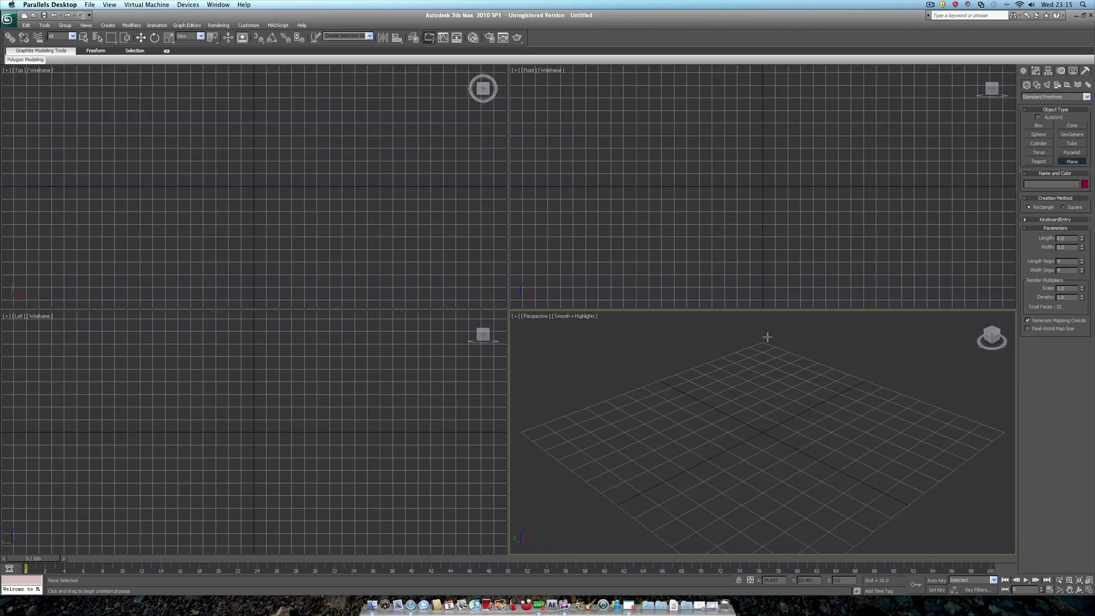
left_click_drag(760, 403, 766, 569)
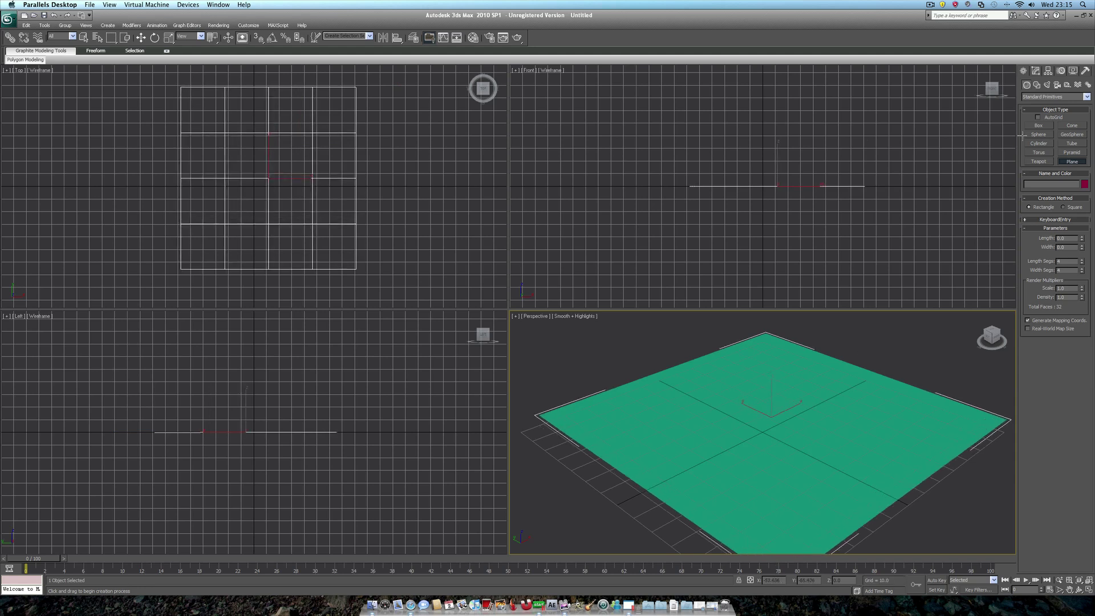
left_click_drag(1083, 247, 1076, 581)
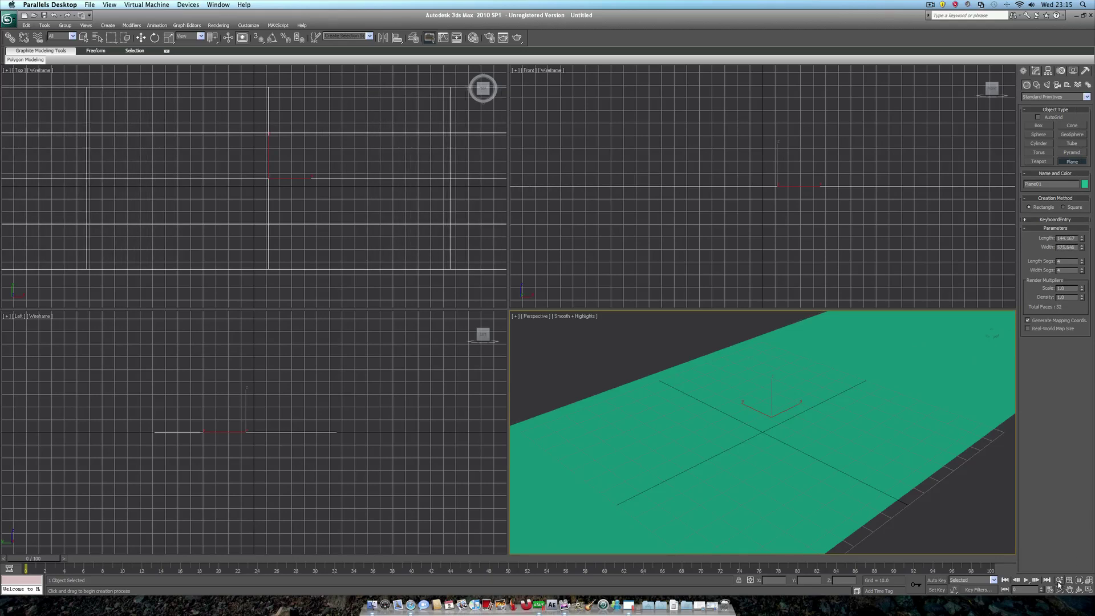
left_click(1059, 581)
left_click_drag(909, 447, 885, 521)
left_click_drag(744, 210, 741, 227)
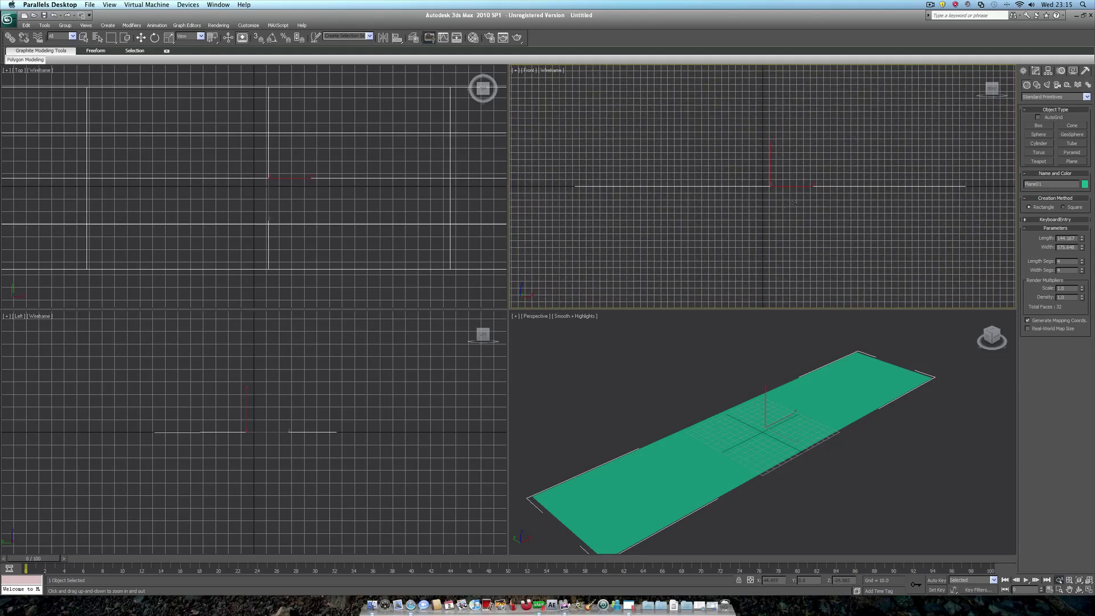
left_click_drag(257, 444, 257, 435)
Draw an open wavy Line spline with curved points in the Front view, running above the plane and ending just past its right edge
left_click(757, 216)
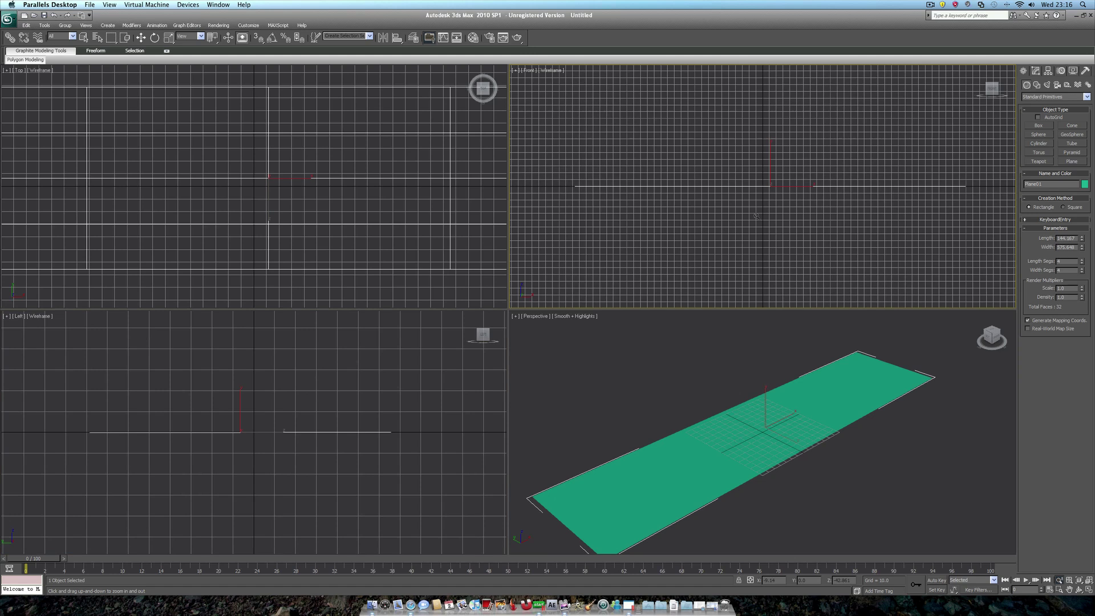
left_click(1038, 85)
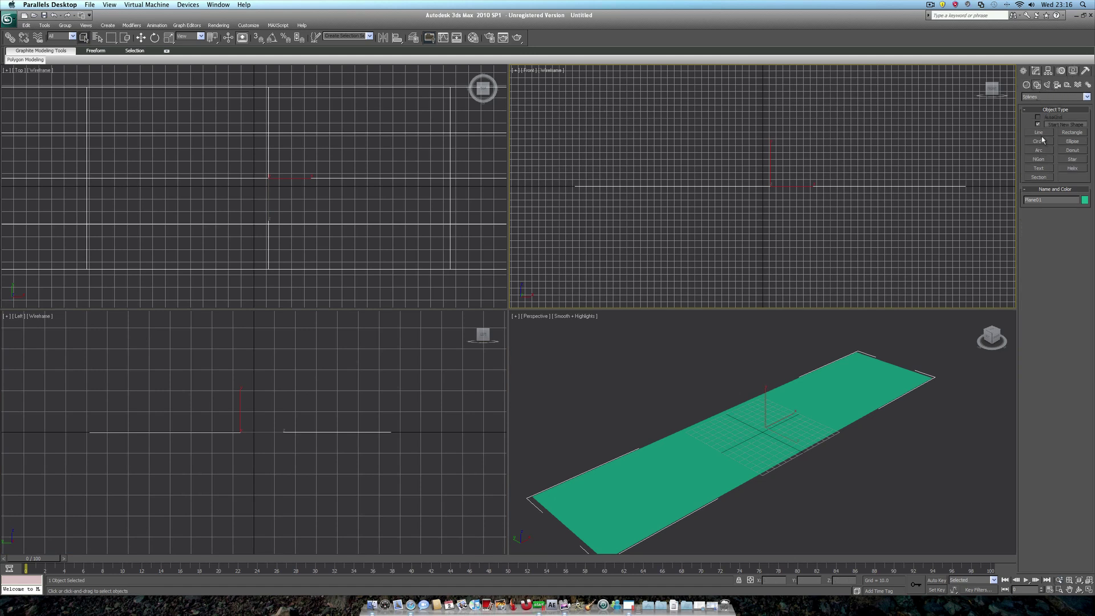
left_click(1042, 135)
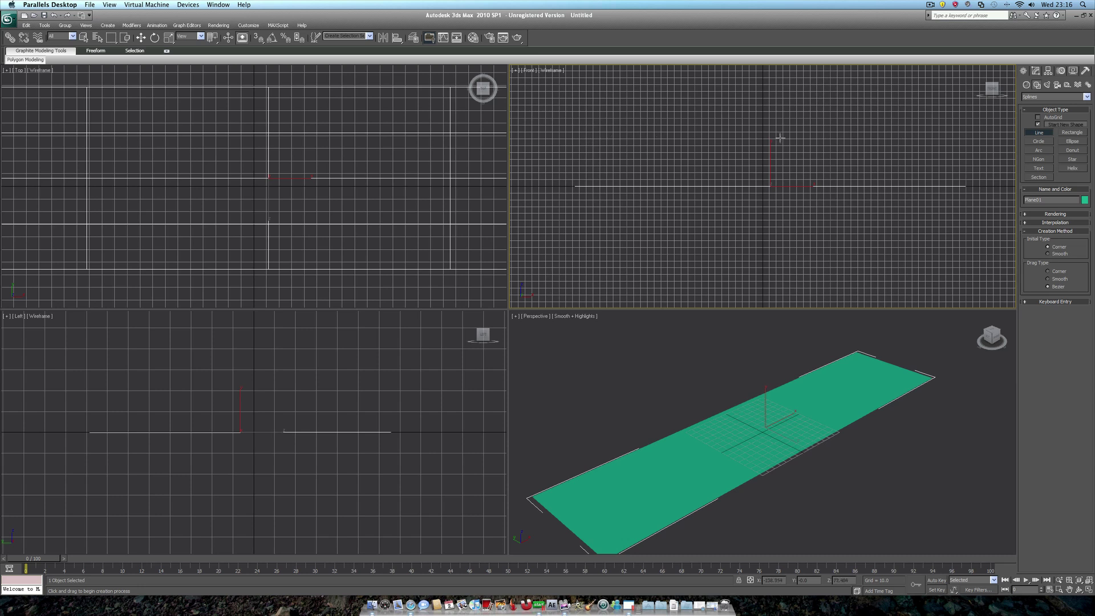
left_click(612, 150)
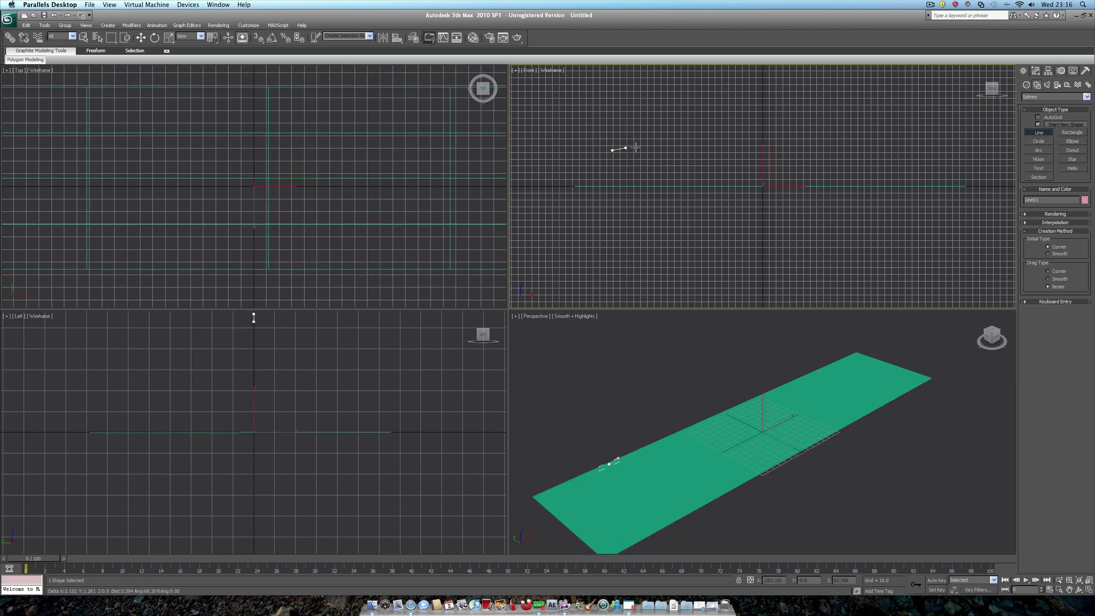
left_click(663, 158)
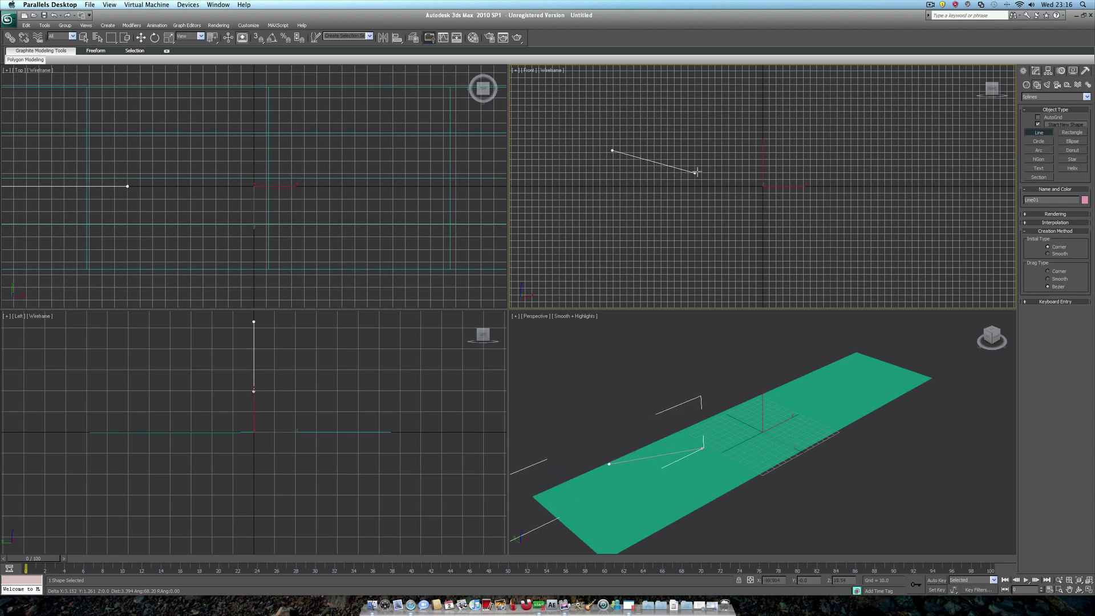
left_click_drag(709, 156, 718, 151)
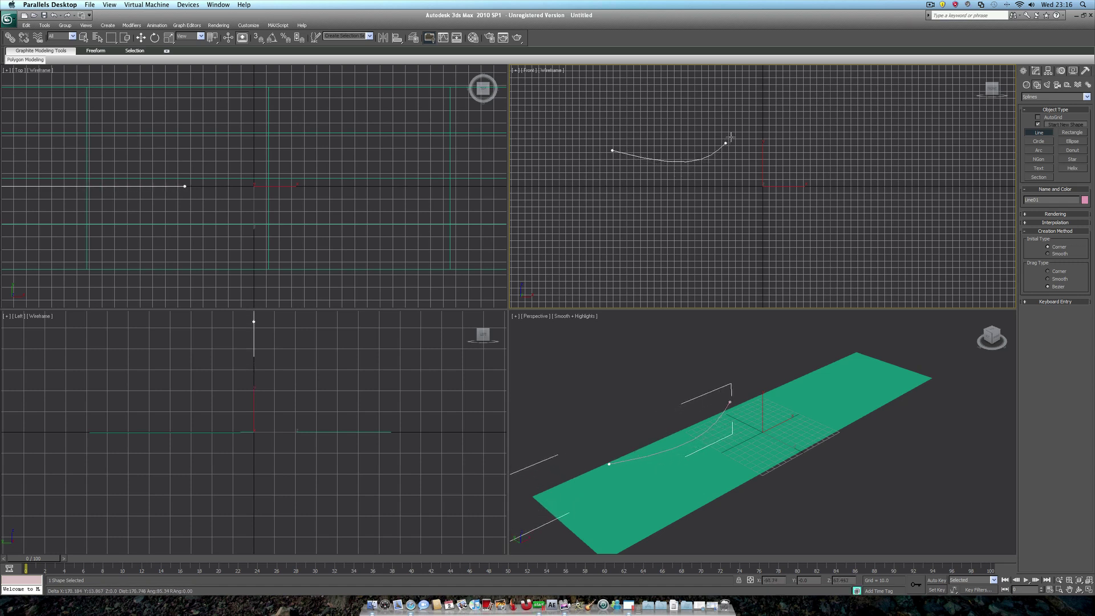
left_click(727, 140)
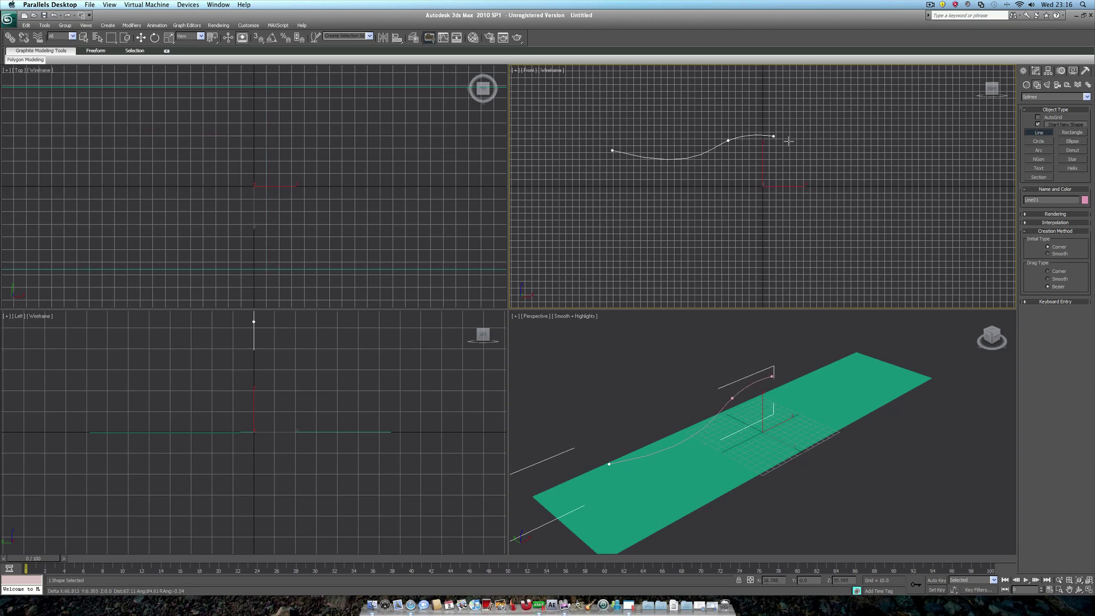
left_click(812, 156)
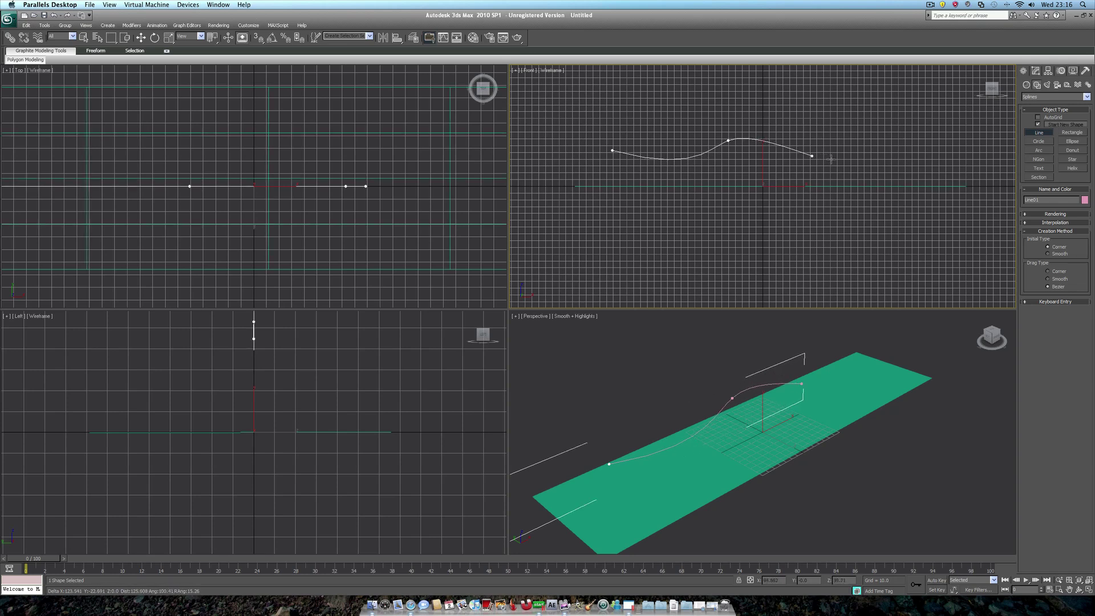
left_click(908, 130)
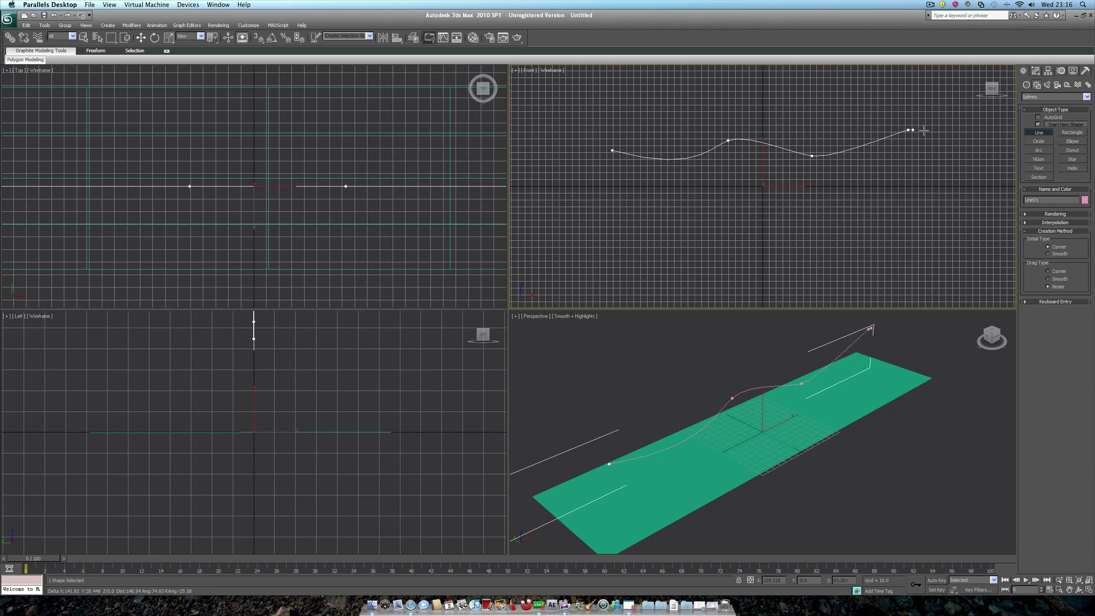
left_click(973, 148)
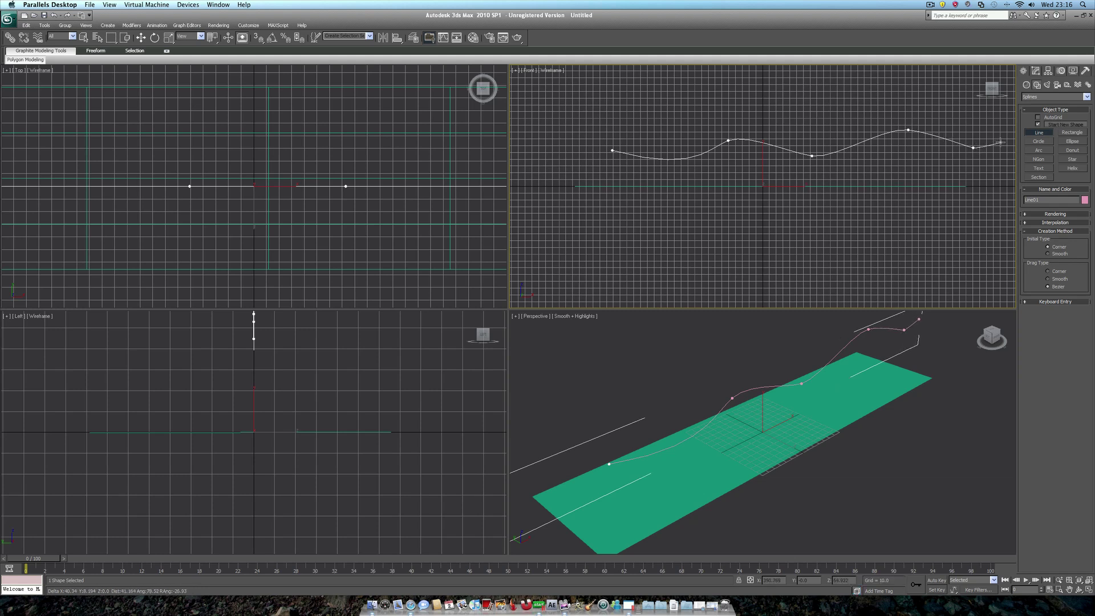
left_click(1000, 143)
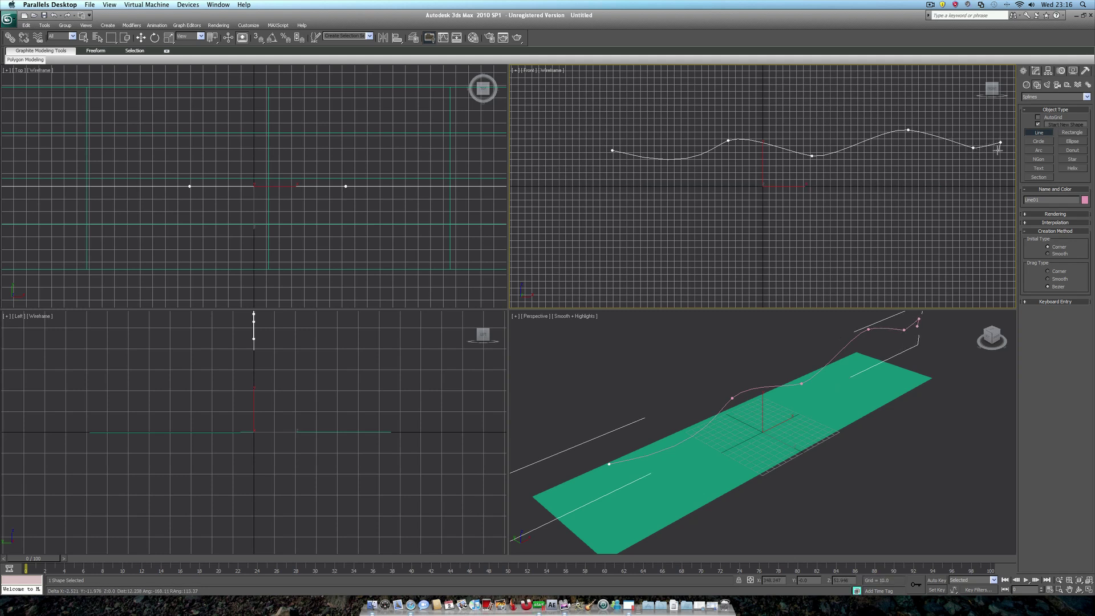
left_click(998, 150)
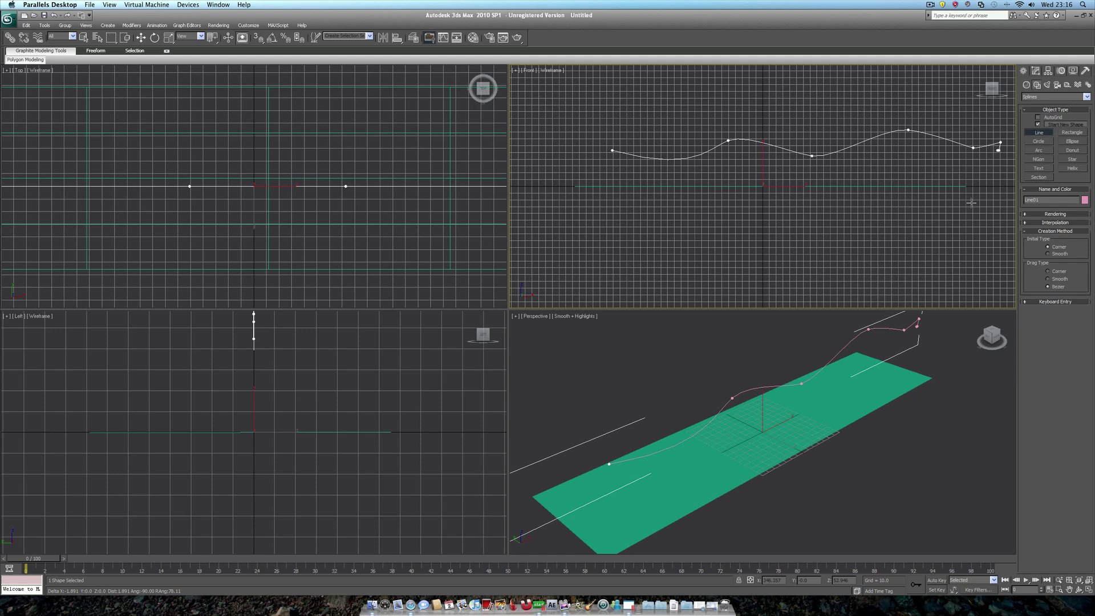
right_click(1000, 157)
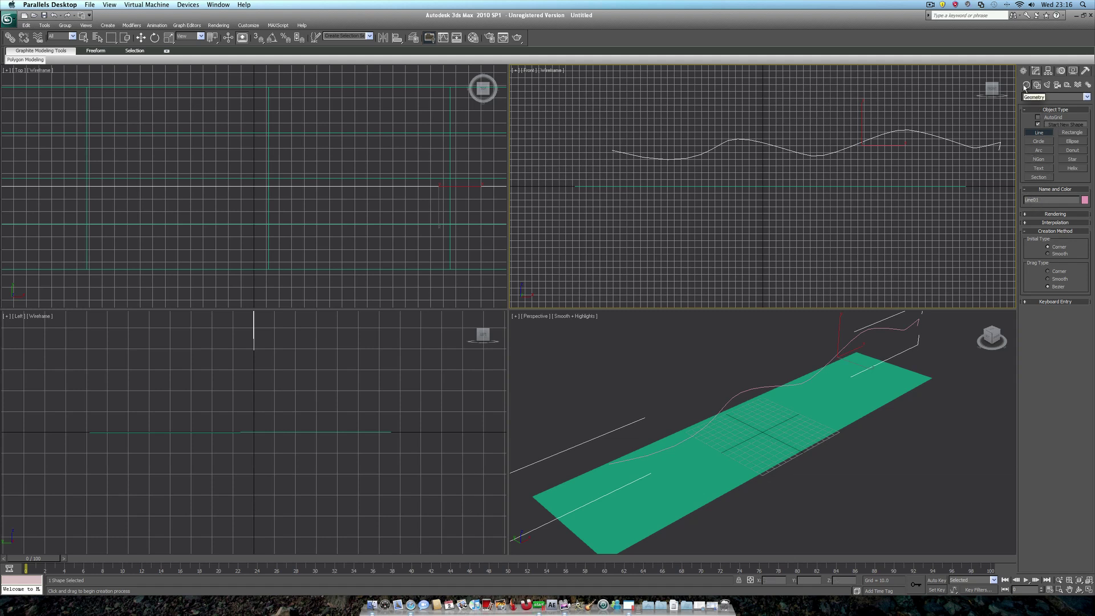
Create a sphere with a radius of about 26 units centred on the spline's left starting point in the Front view
left_click(1027, 85)
left_click(1038, 135)
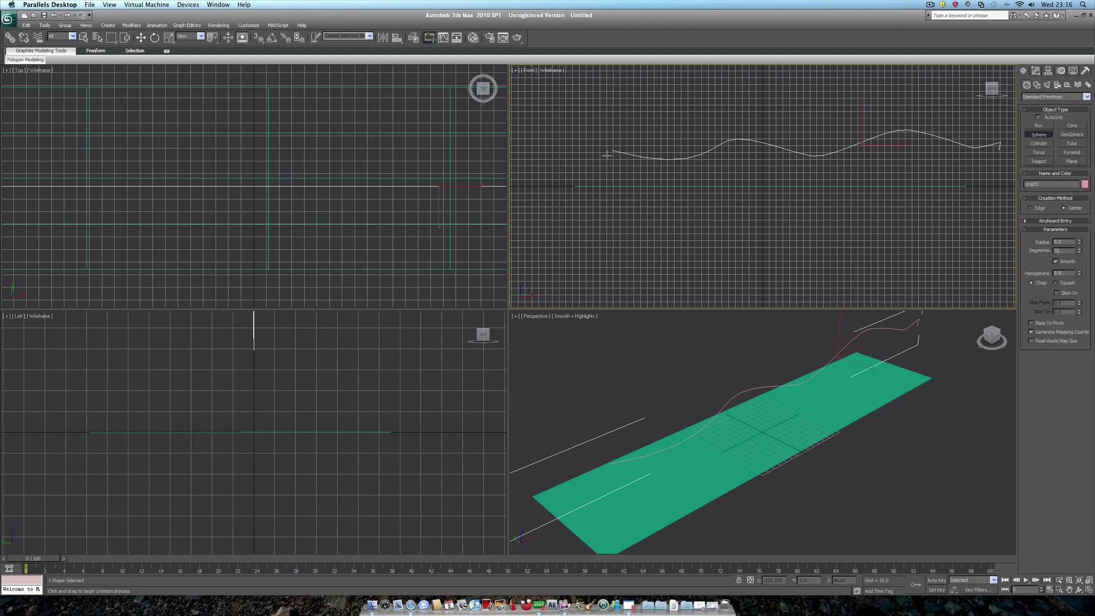
left_click_drag(610, 149, 619, 171)
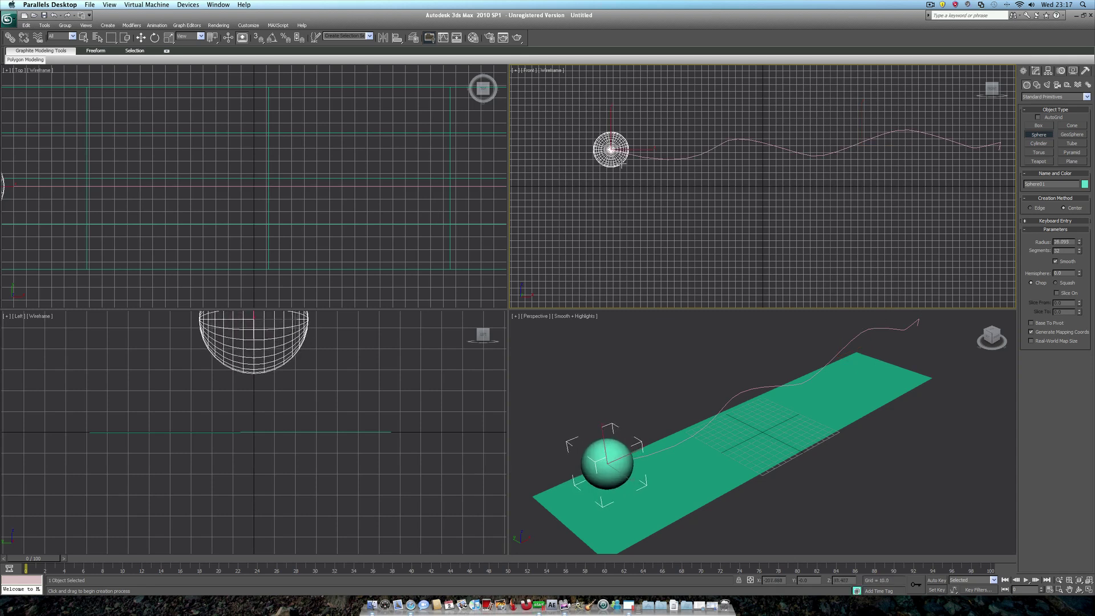
Assign a Path Constraint controller to the sphere's position and scrub the timeline to check its motion, returning to frame 0
left_click(1061, 72)
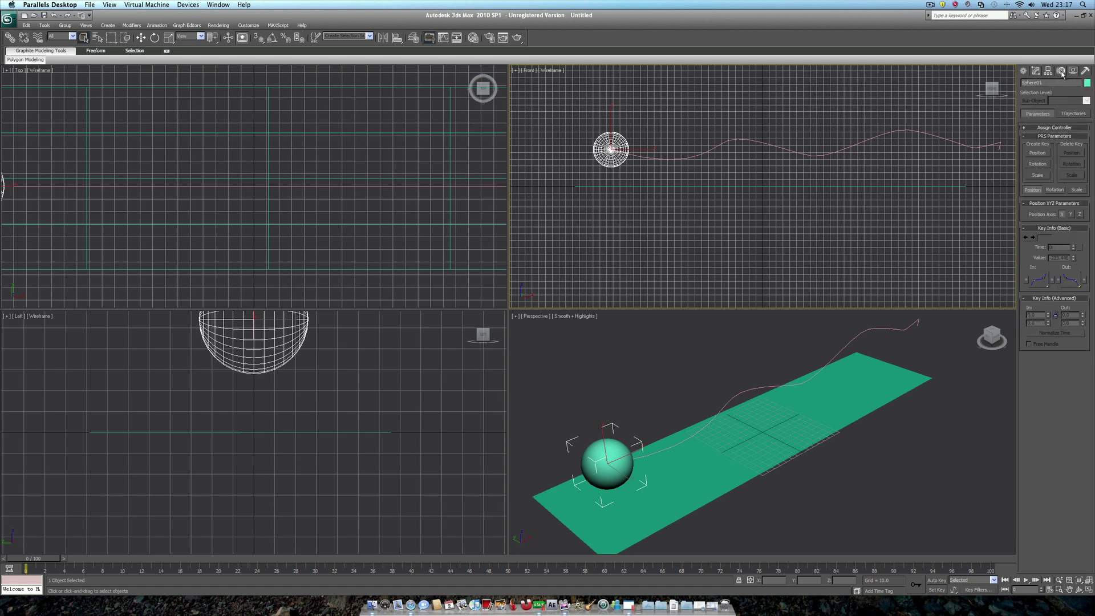
left_click(1024, 129)
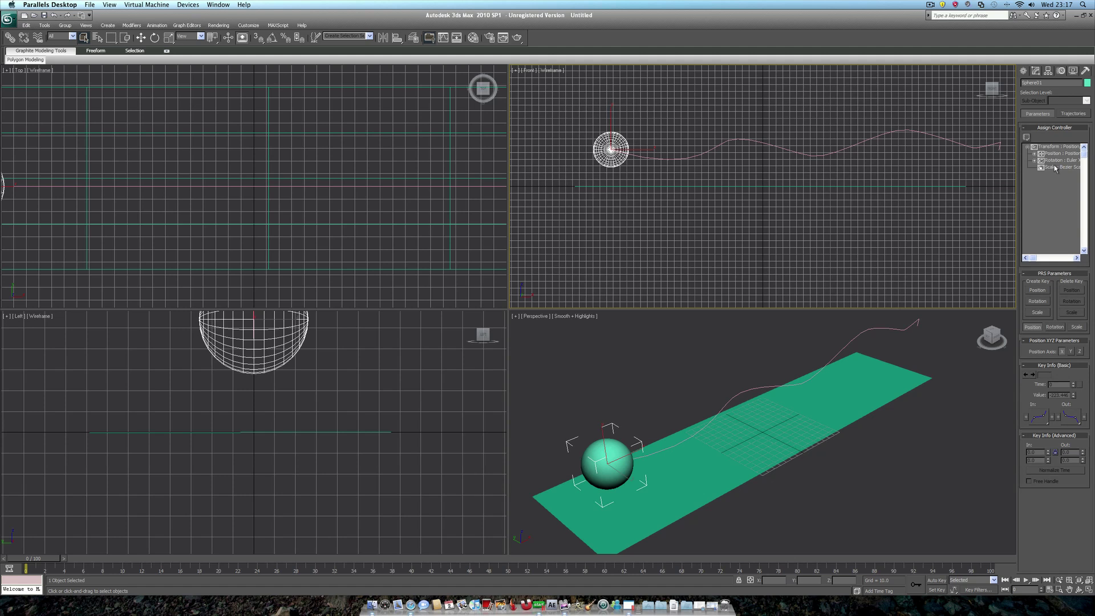
left_click(1026, 139)
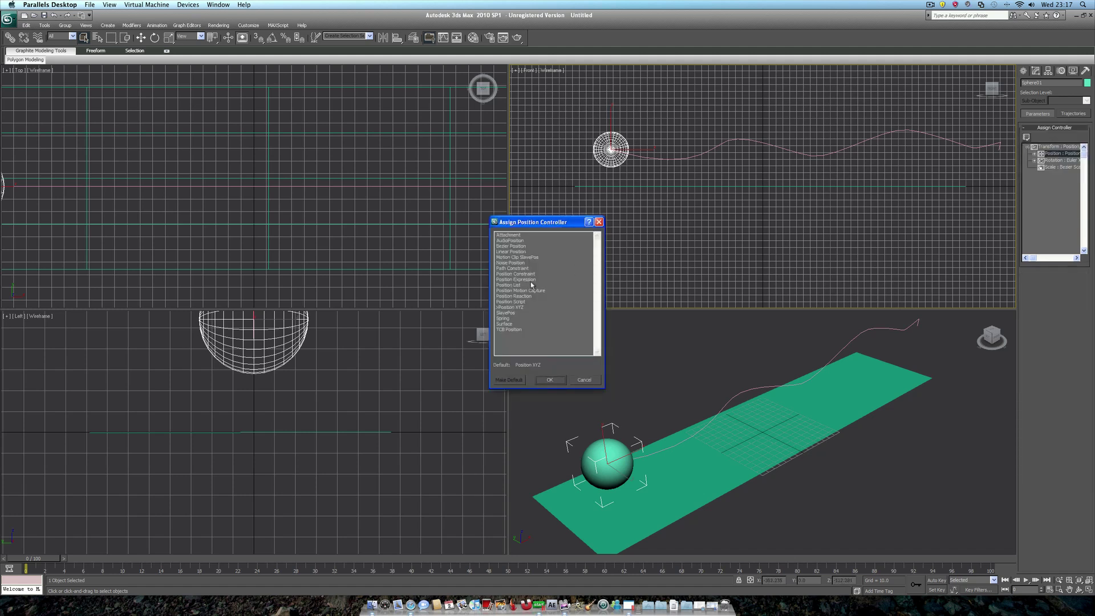
left_click(511, 269)
left_click(550, 381)
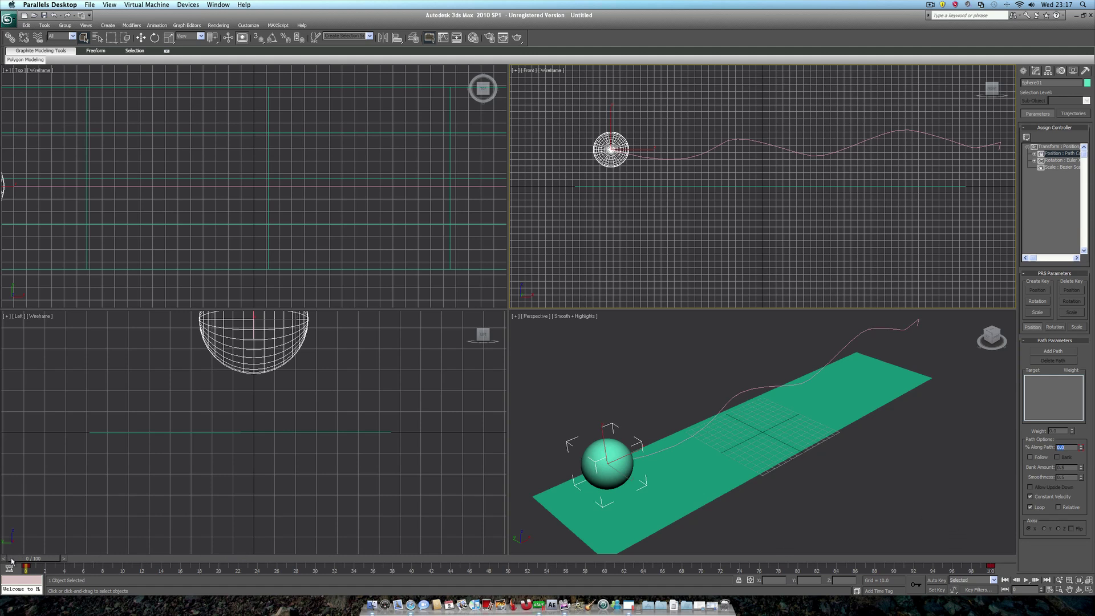
left_click_drag(23, 565, 611, 571)
left_click(1005, 580)
Add the wavy line as the sphere's constraint path and scrub through the timeline to preview the motion, returning to frame 0
left_click(1063, 352)
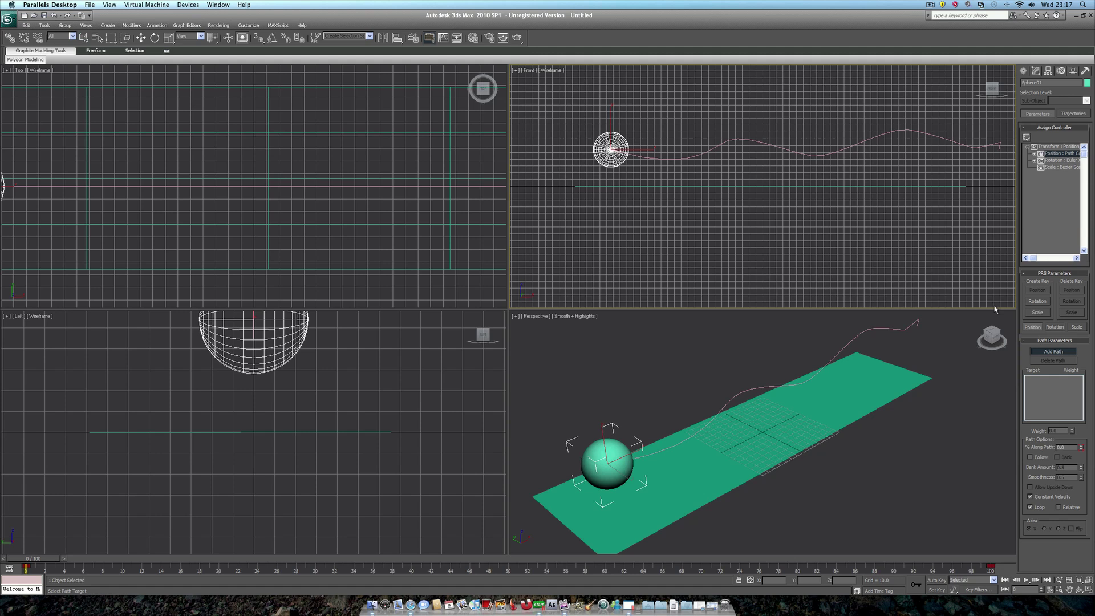
left_click(805, 154)
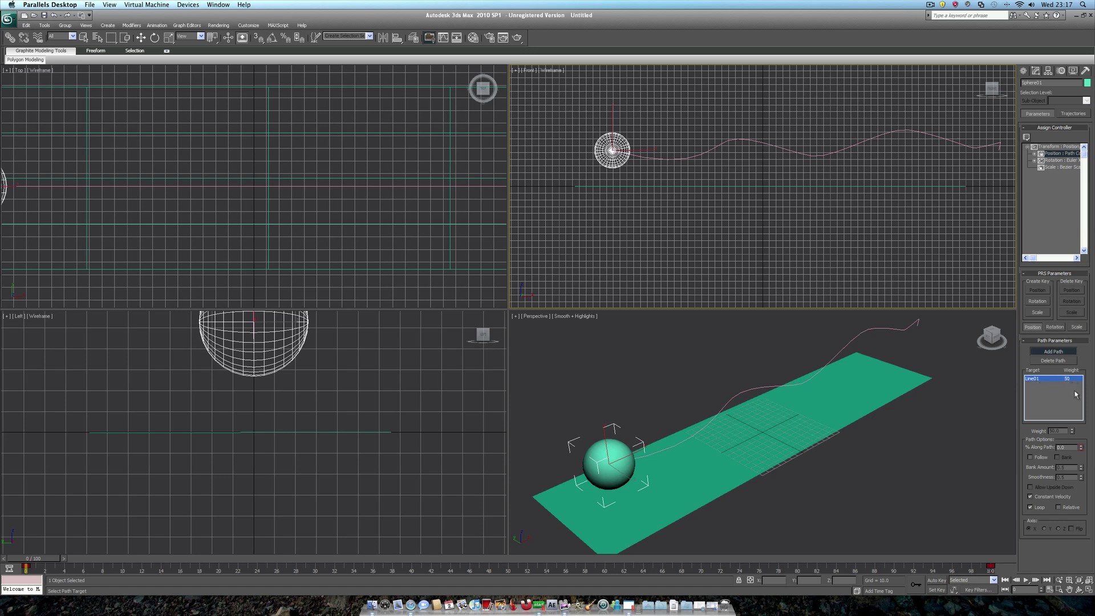
left_click_drag(46, 563, 1039, 500)
mouse_move(927, 531)
left_mouse_down()
mouse_move(30, 585)
mouse_move(3, 568)
left_mouse_up()
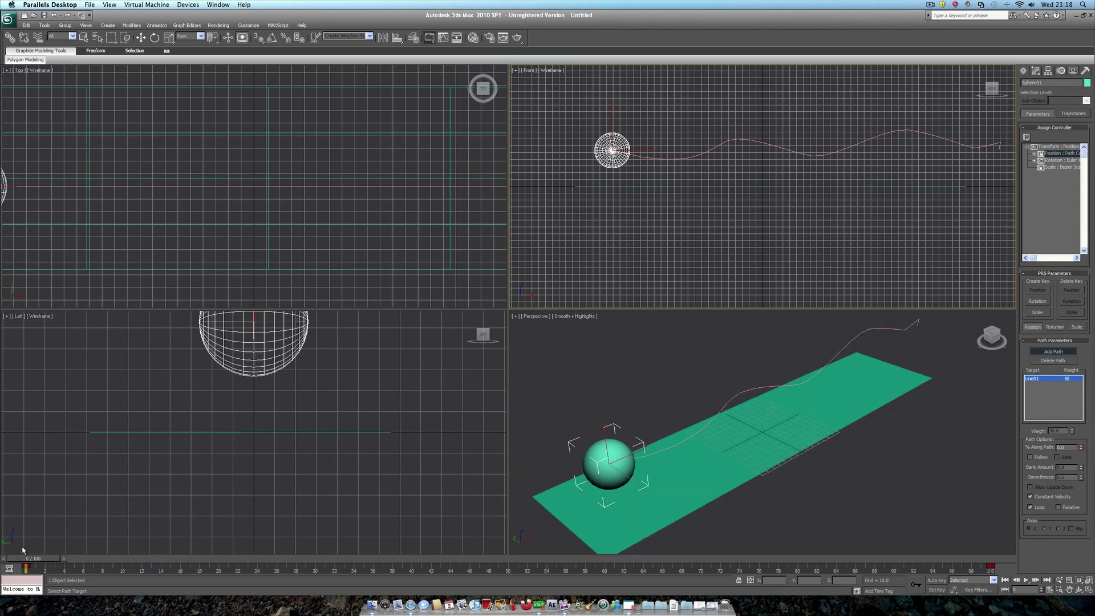